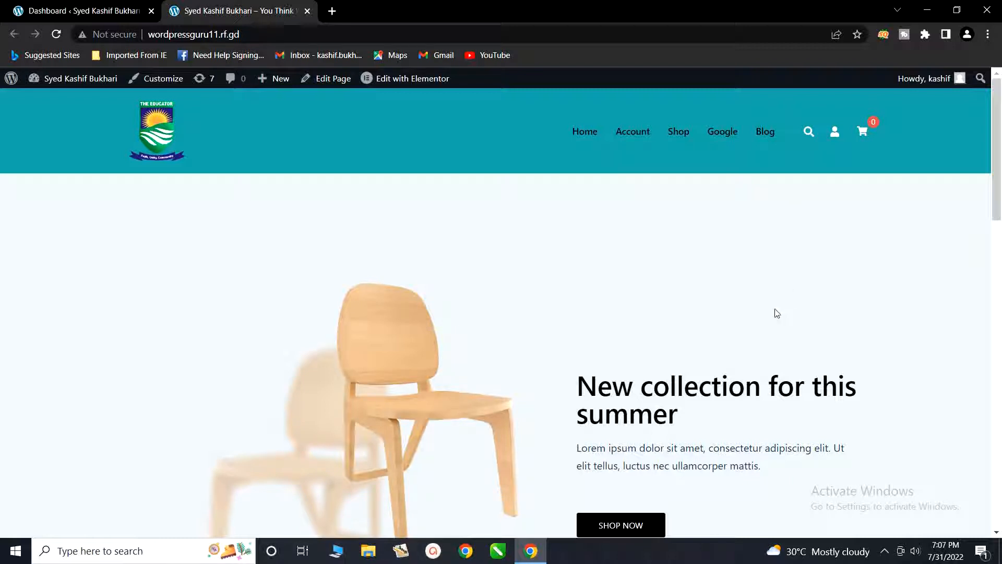
pyautogui.scroll(-15, 777, 312)
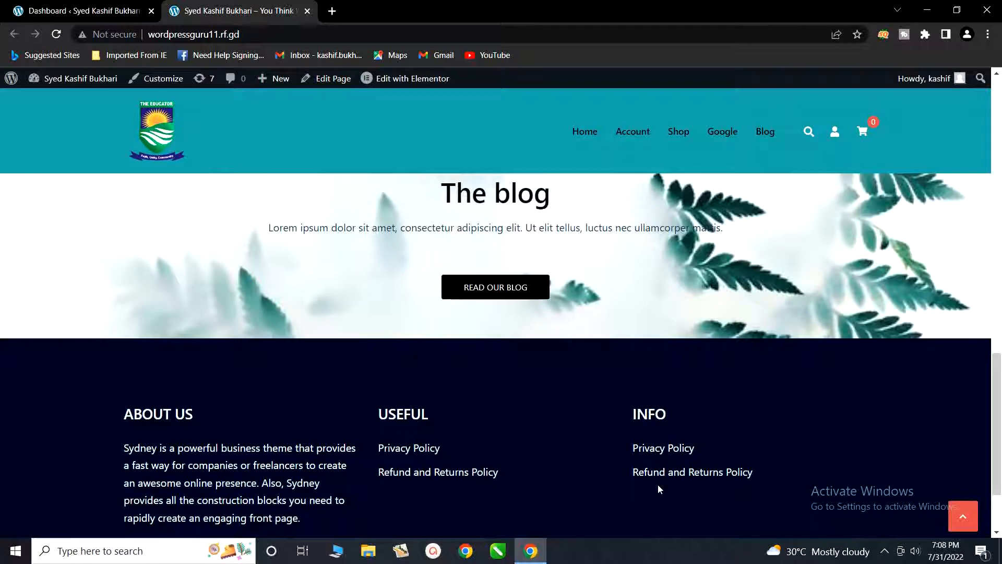
pyautogui.scroll(-1, 658, 488)
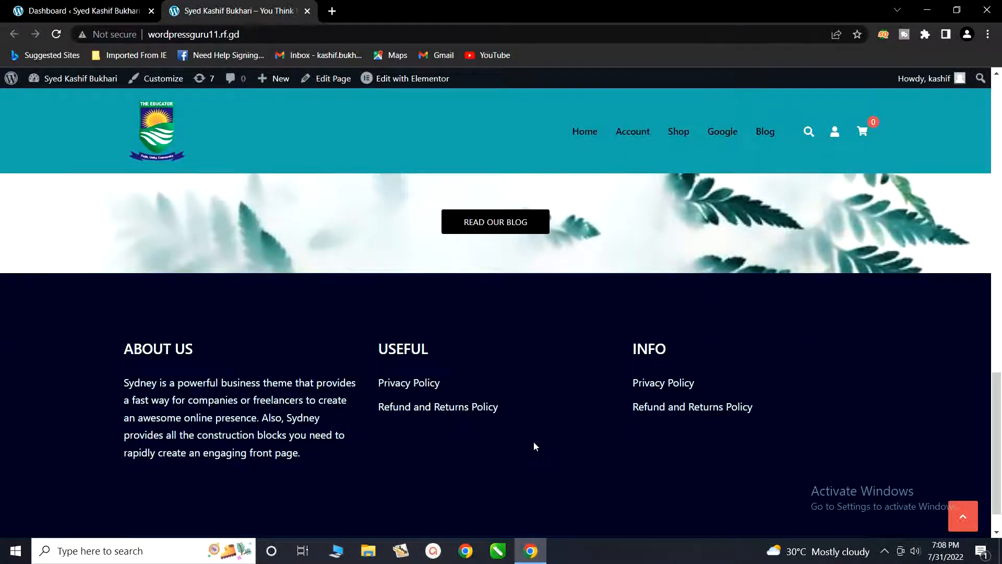
pyautogui.scroll(14, 534, 444)
pyautogui.scroll(1, 521, 417)
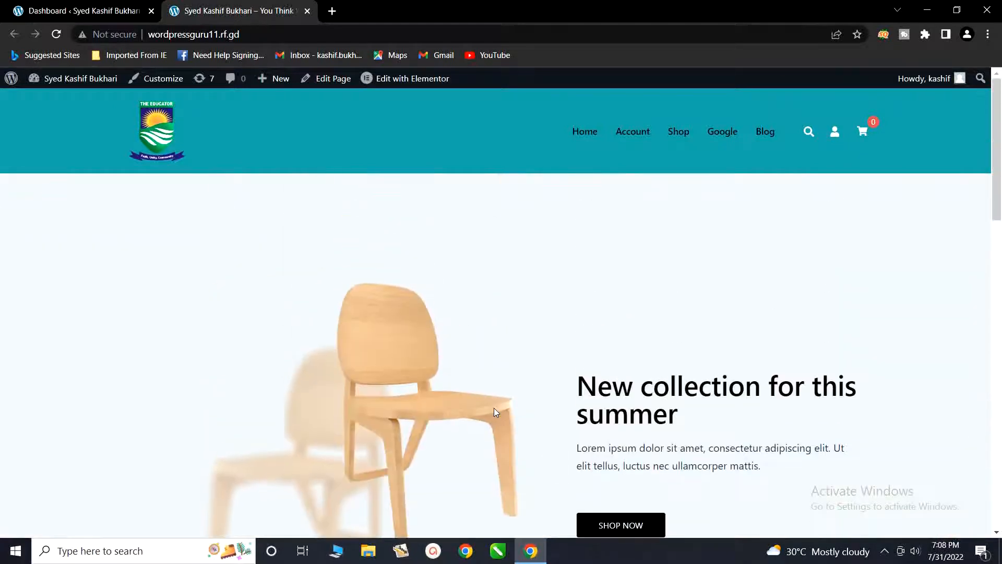
# Step: From the site's admin dashboard, search the installable plugins for "wpforms"
pyautogui.click(95, 5)
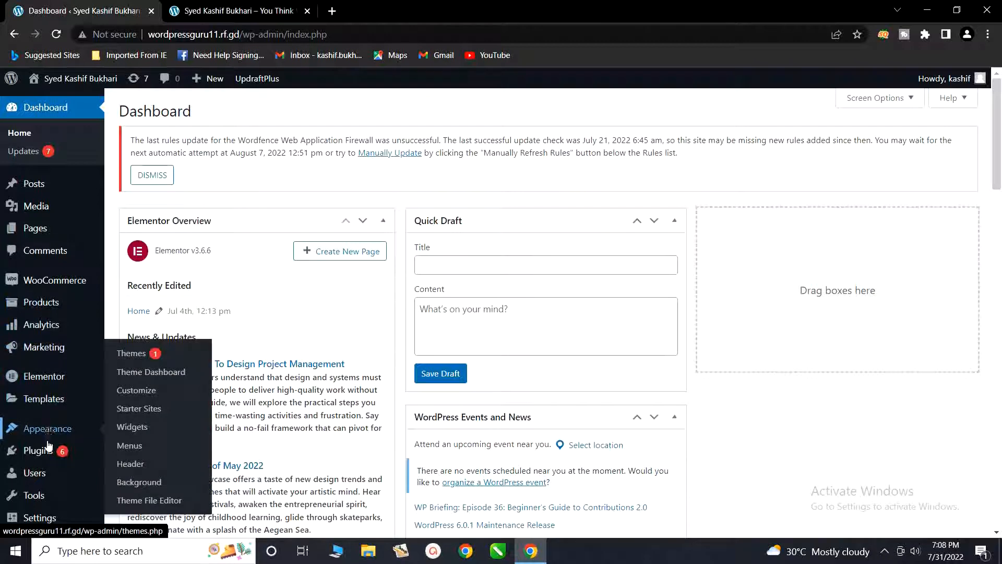
pyautogui.moveTo(28, 455)
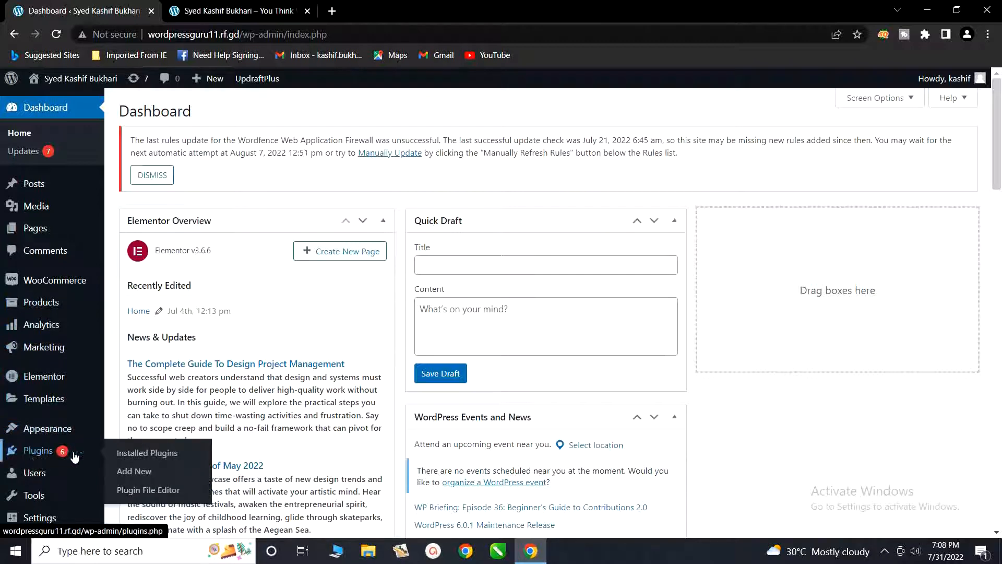
pyautogui.click(134, 472)
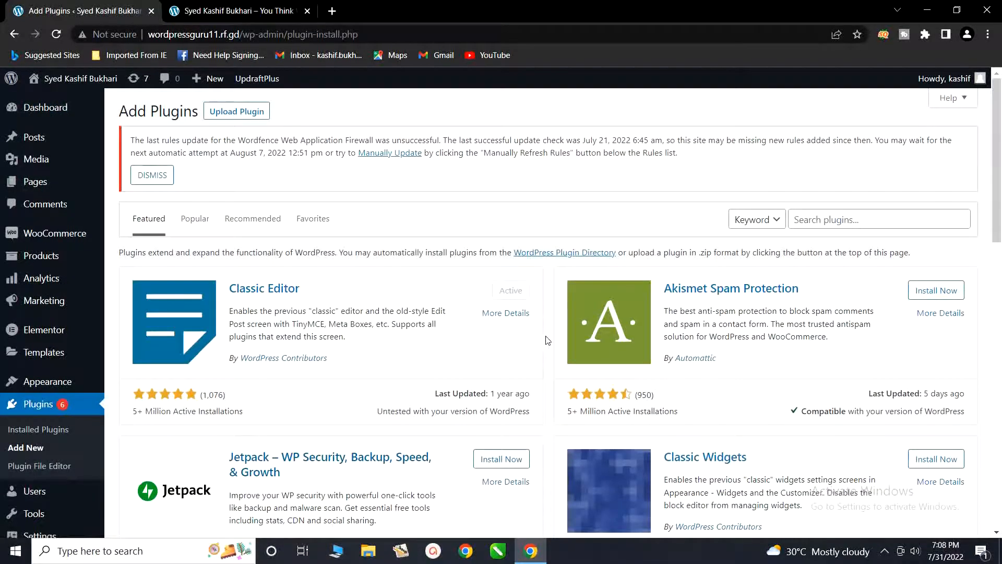
pyautogui.click(836, 221)
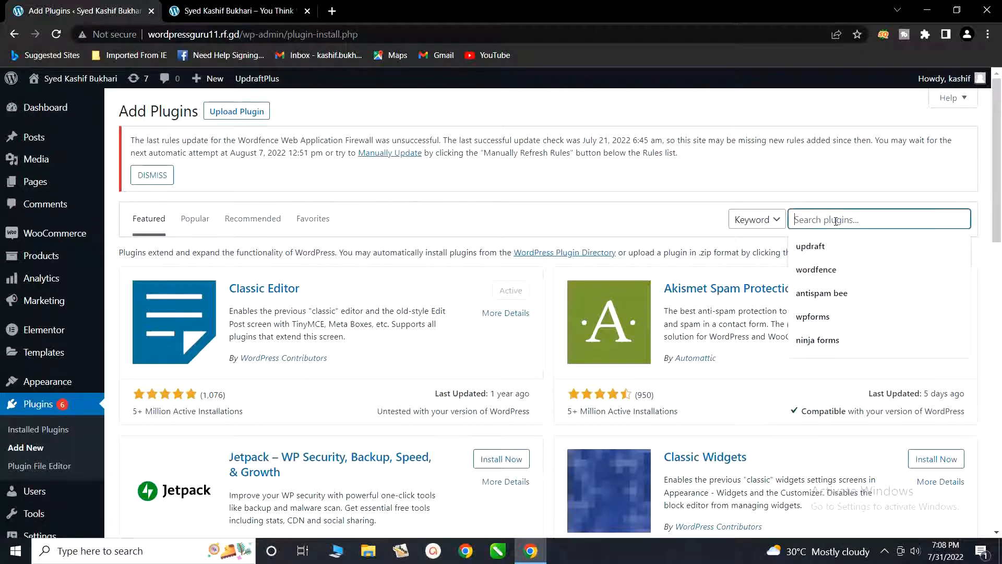
pyautogui.write('wp')
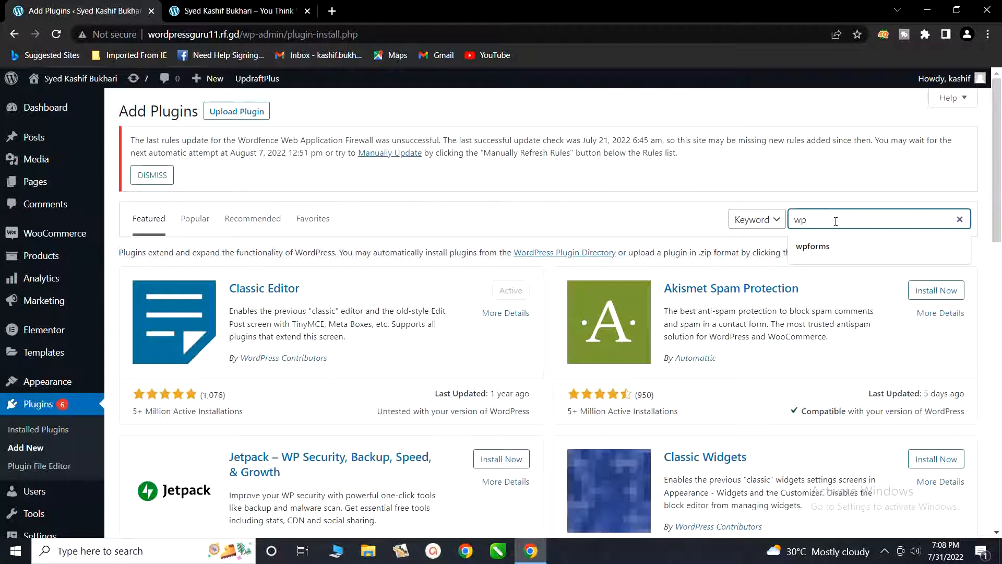
pyautogui.write('forms')
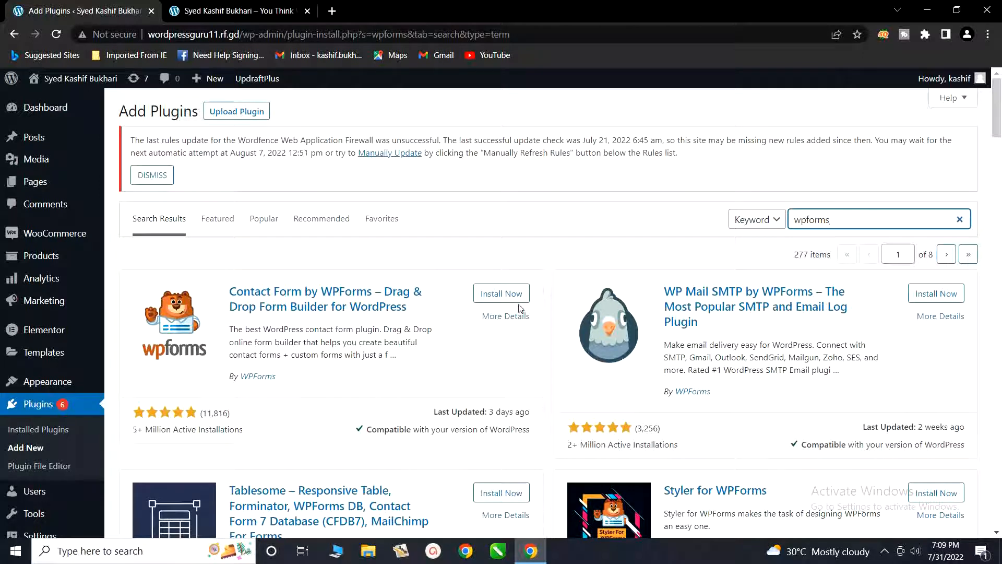
# Step: Install and activate the Contact Form by WPForms plugin
pyautogui.click(494, 300)
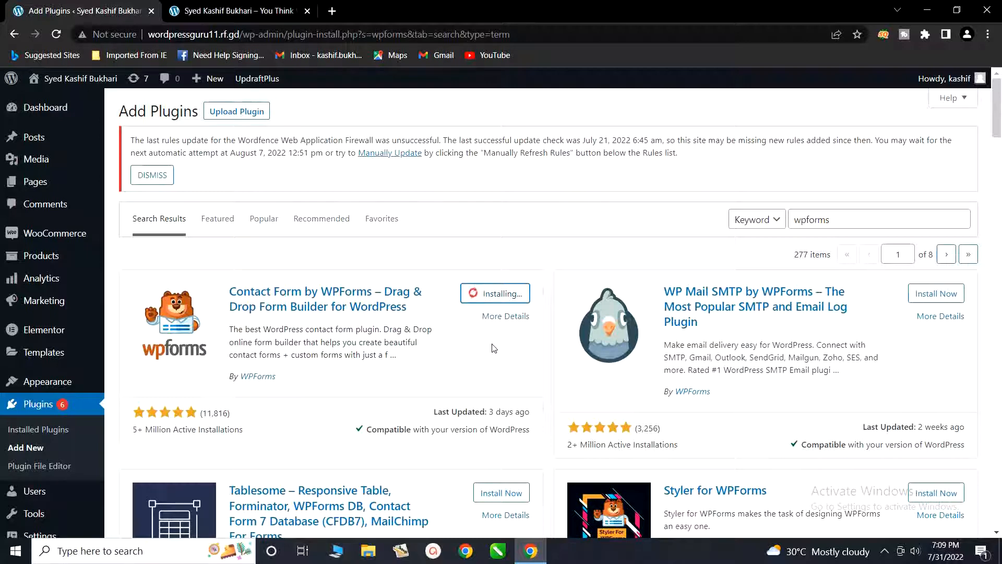
pyautogui.click(882, 553)
pyautogui.click(901, 507)
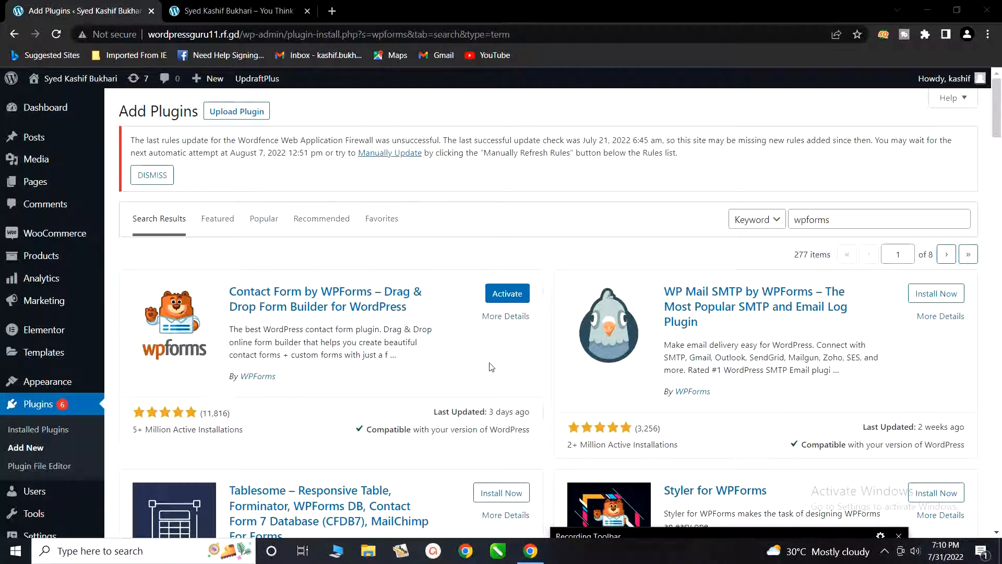
pyautogui.click(501, 297)
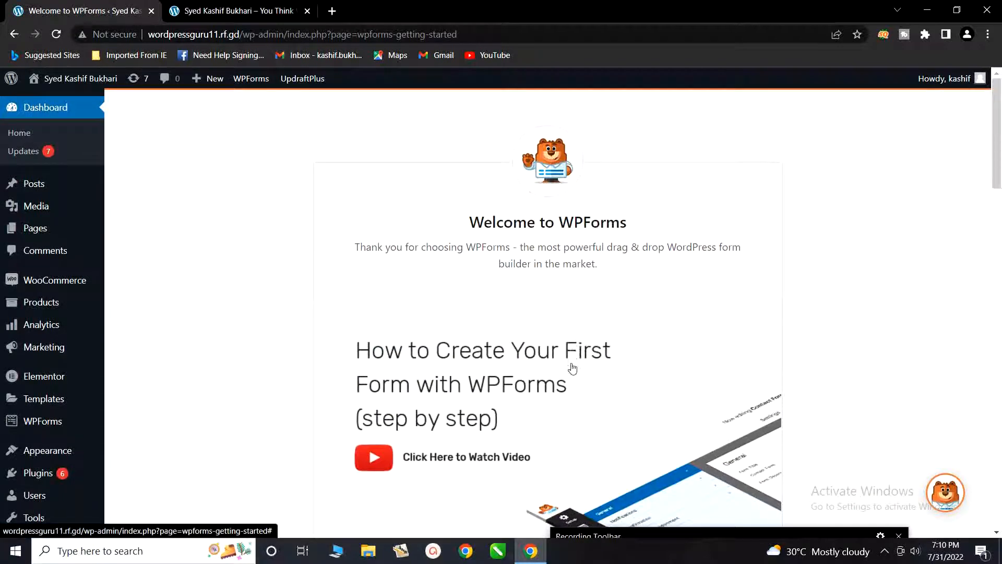
pyautogui.moveTo(621, 536); pyautogui.dragTo(631, 563)
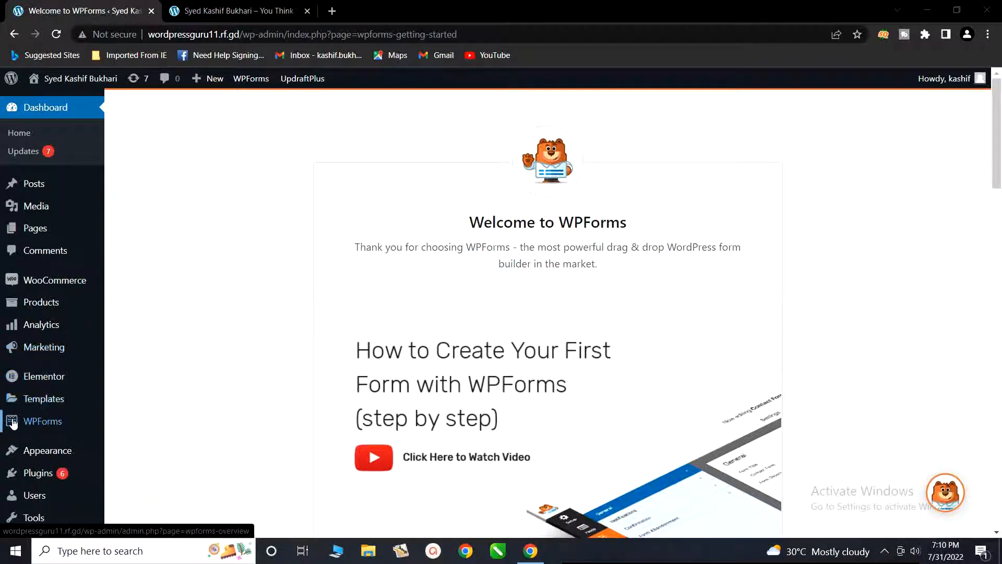
# Step: Create a new WPForms form from the Simple Contact Form template
pyautogui.moveTo(15, 423)
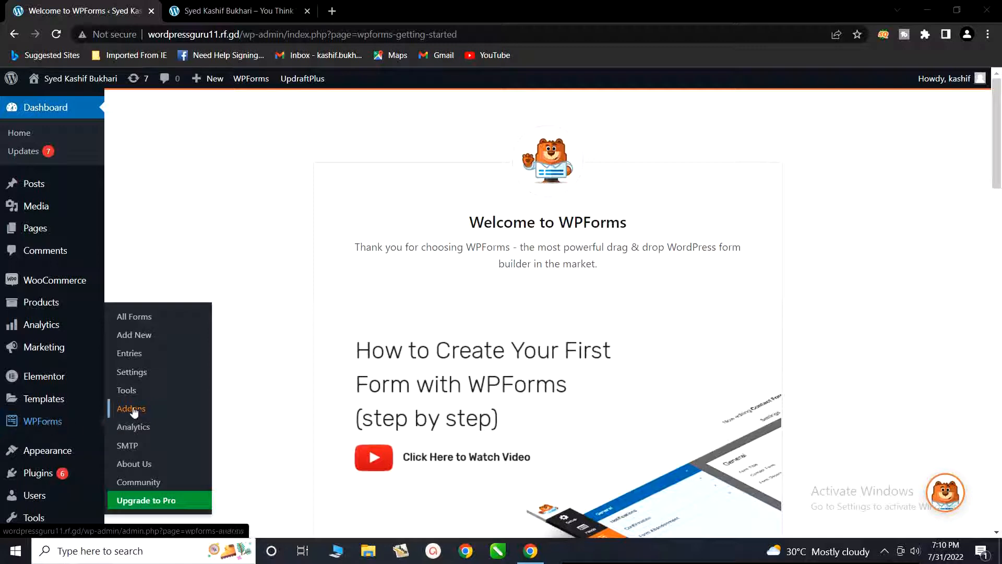
pyautogui.click(125, 340)
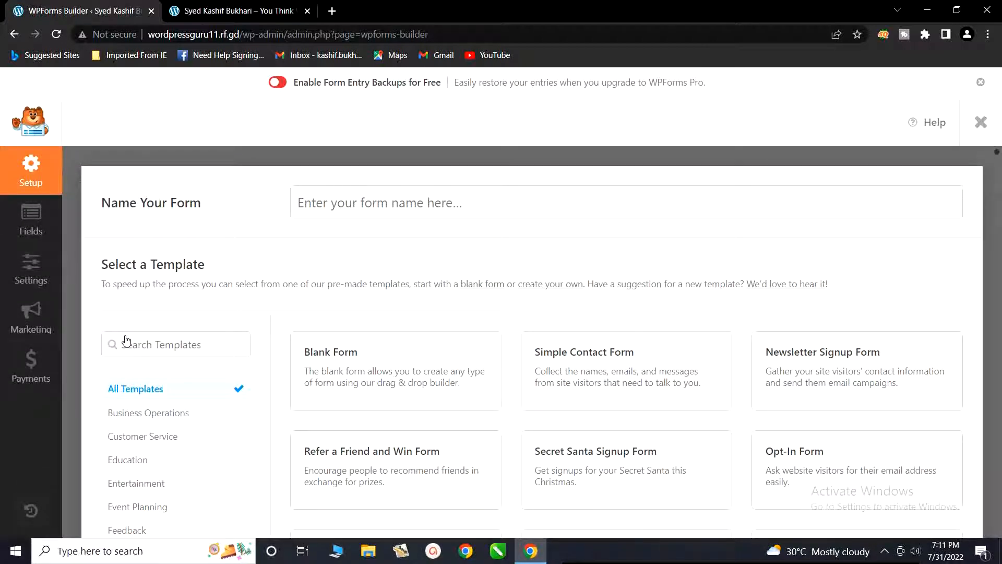
pyautogui.scroll(-1, 521, 383)
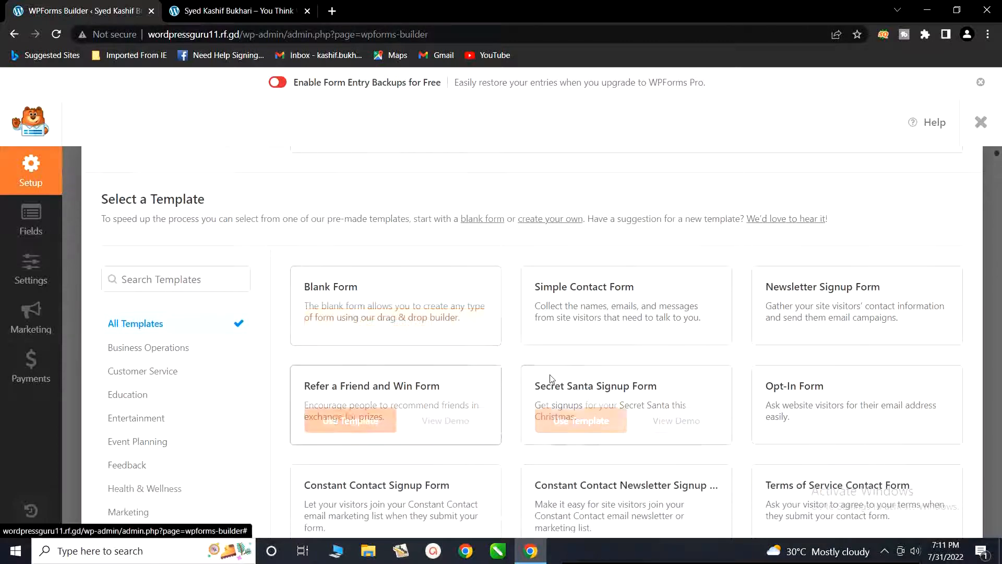
pyautogui.moveTo(600, 324)
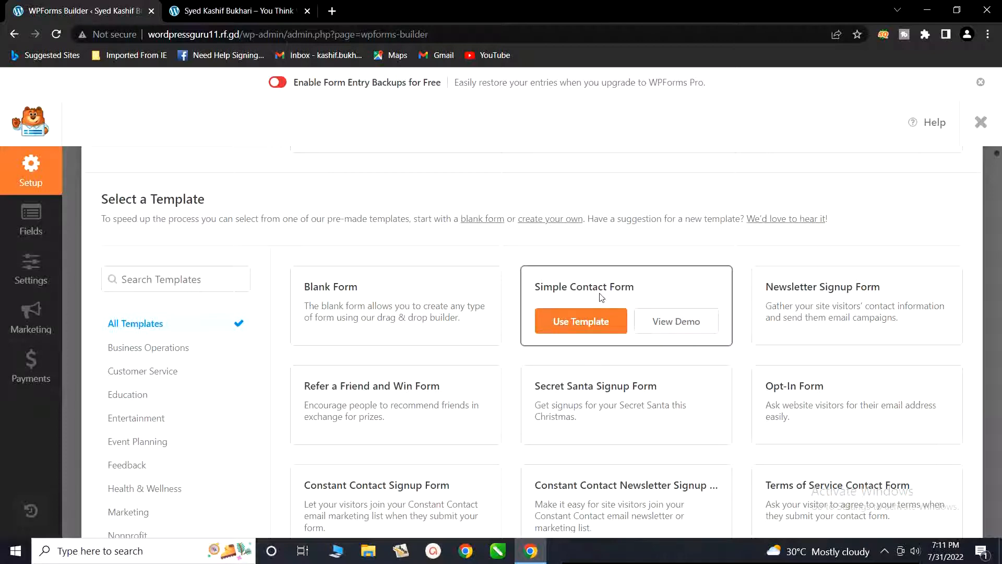
pyautogui.click(565, 323)
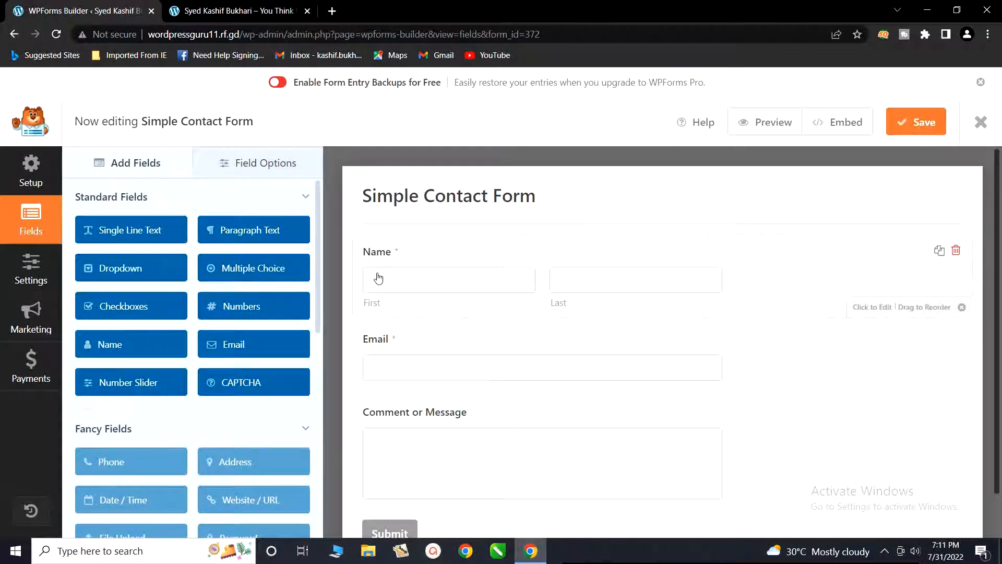
# Step: Add a Multiple Choice field below Comment or Message and look through the other available field types
pyautogui.scroll(-2, 398, 365)
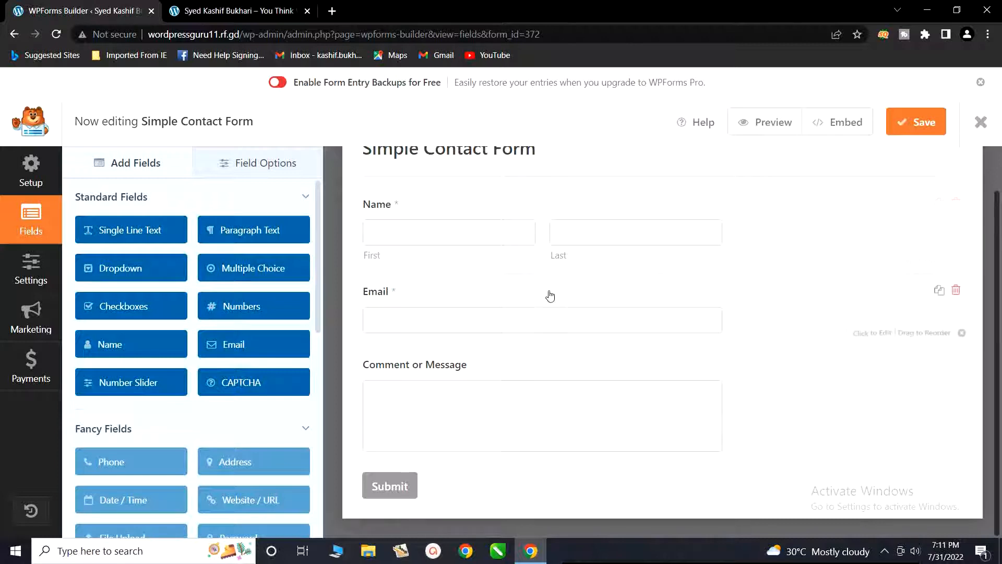
pyautogui.scroll(2, 550, 296)
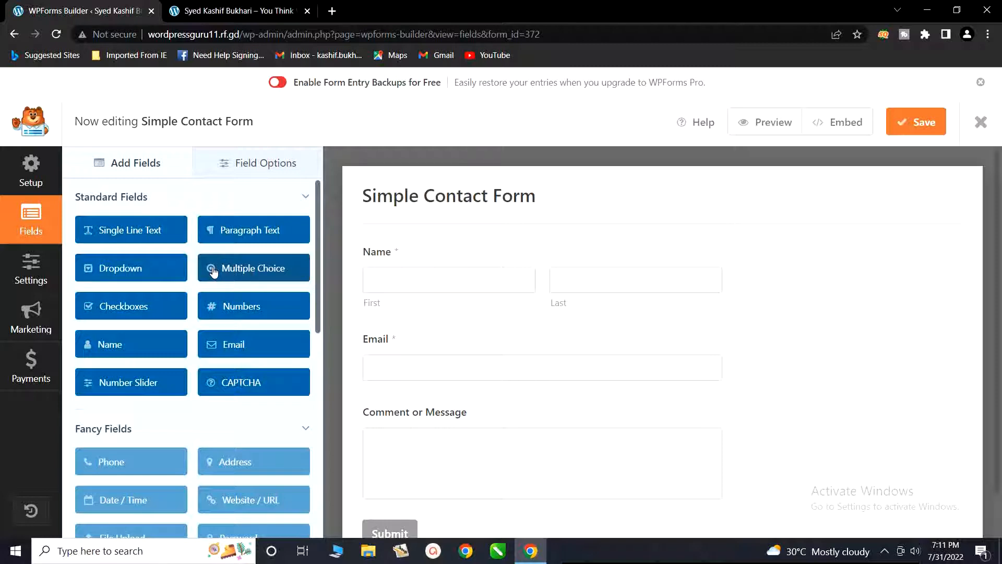
pyautogui.moveTo(213, 271); pyautogui.dragTo(366, 340)
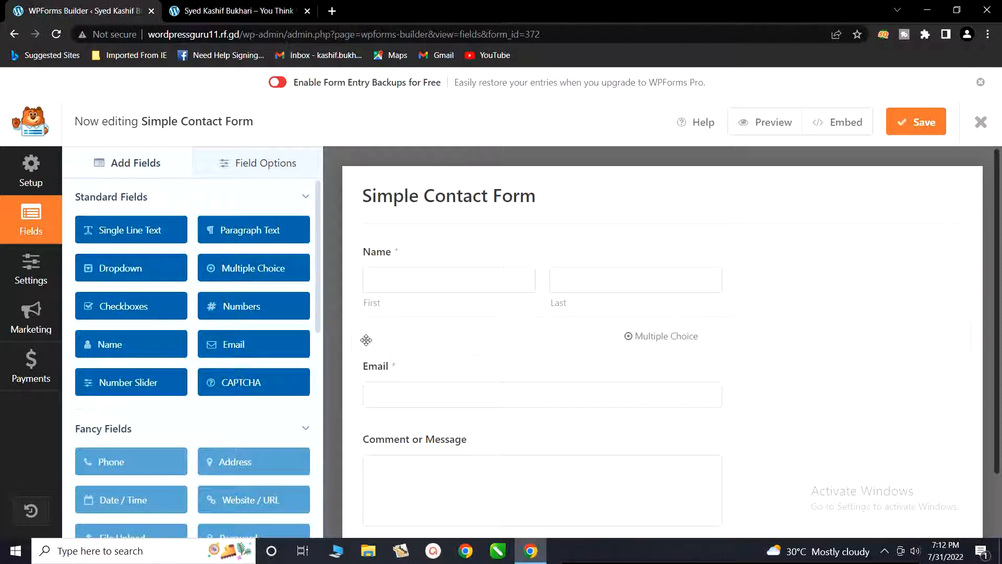
pyautogui.moveTo(366, 339); pyautogui.dragTo(226, 279)
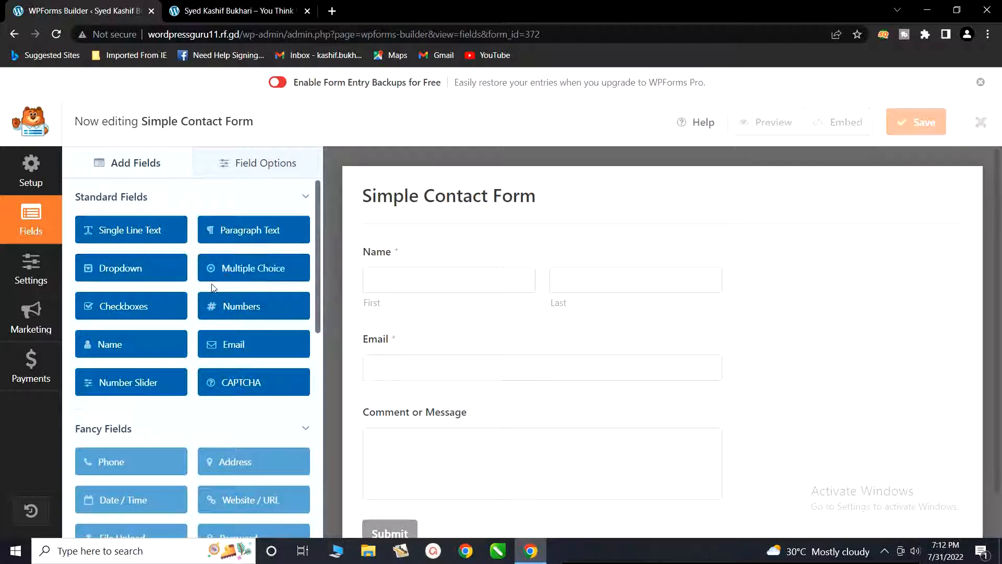
pyautogui.scroll(-2, 209, 292)
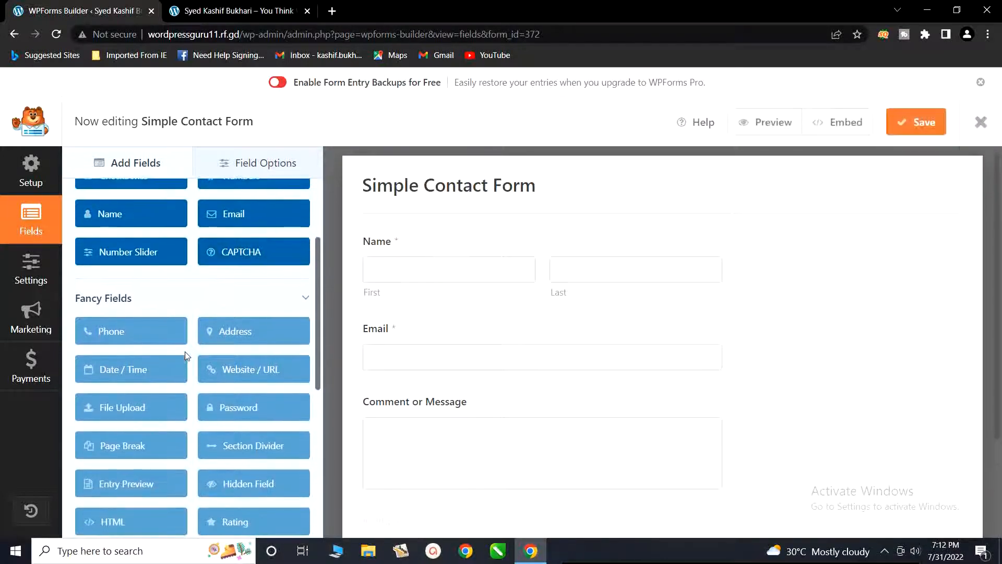
pyautogui.scroll(-5, 121, 413)
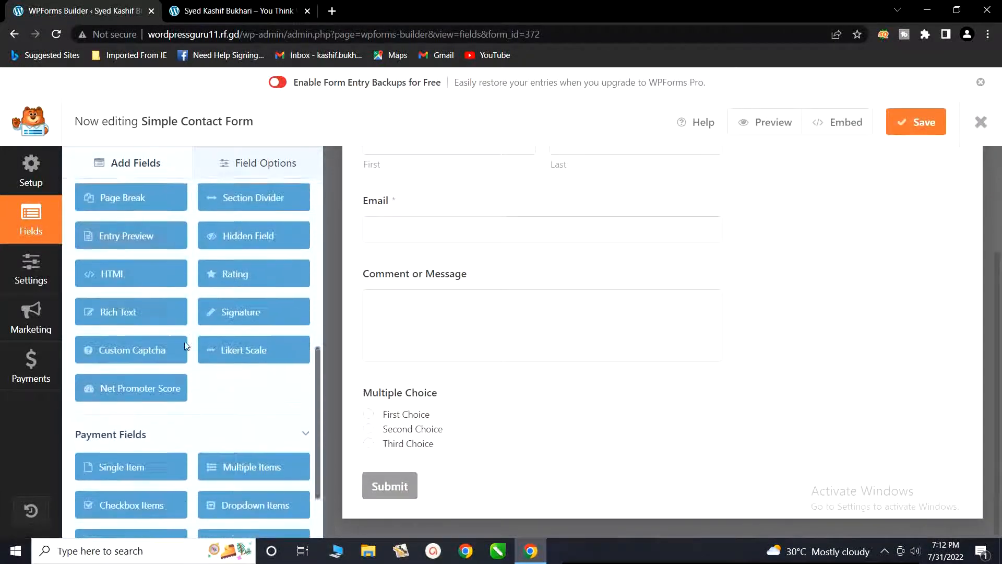
pyautogui.scroll(-1, 205, 420)
pyautogui.scroll(5, 204, 415)
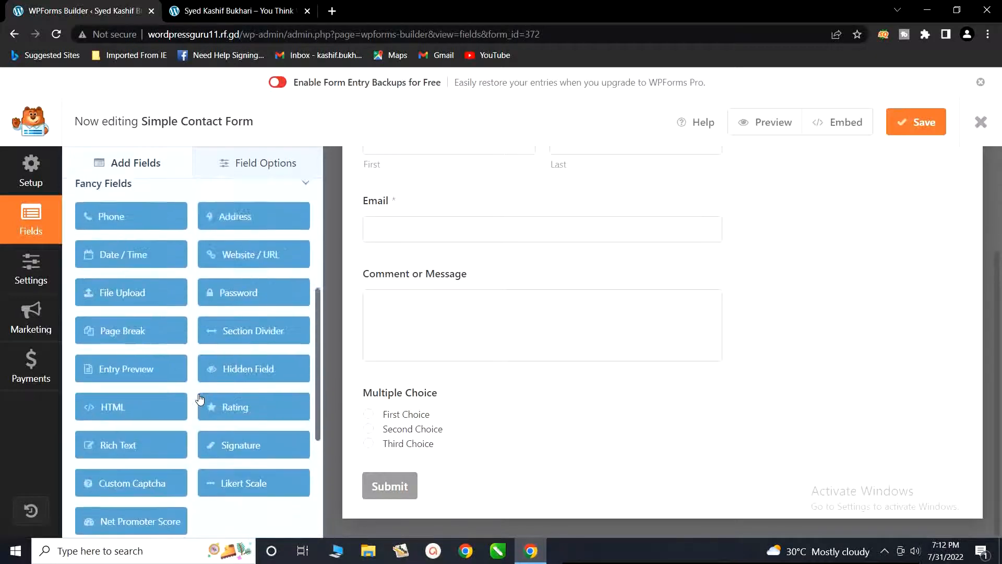
pyautogui.scroll(4, 199, 391)
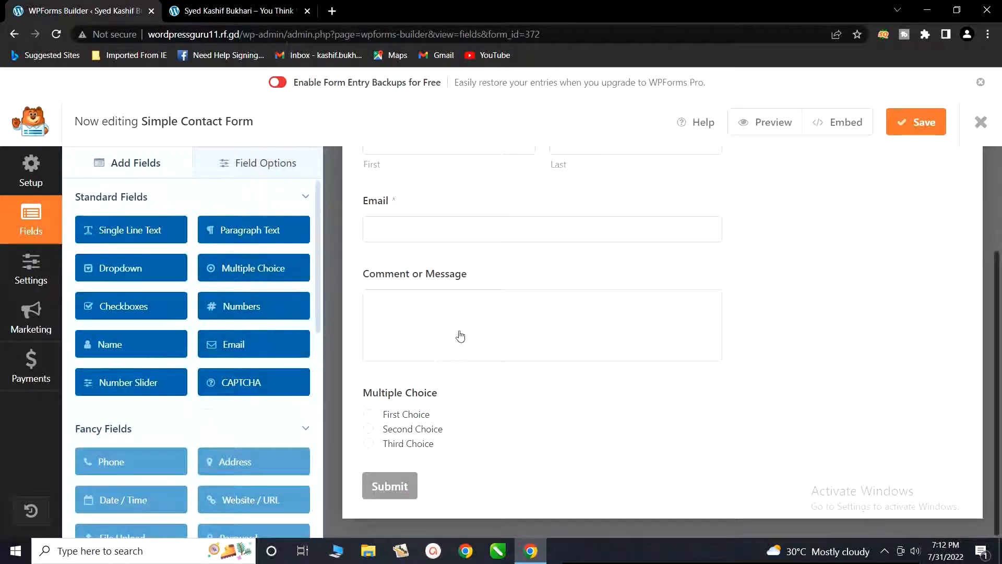
# Step: Turn off the Required option of the Name field and turn it on again
pyautogui.scroll(3, 470, 339)
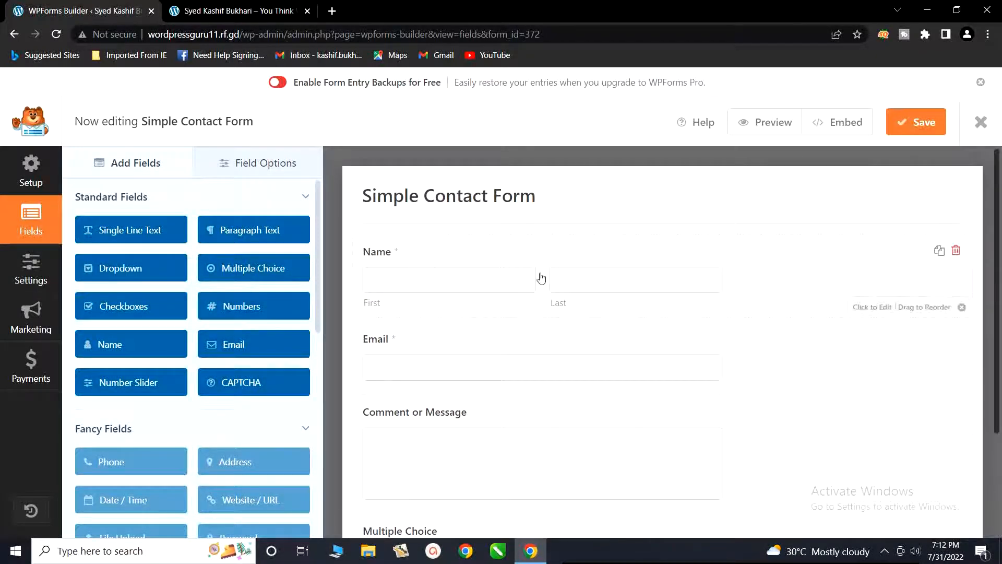
pyautogui.click(498, 282)
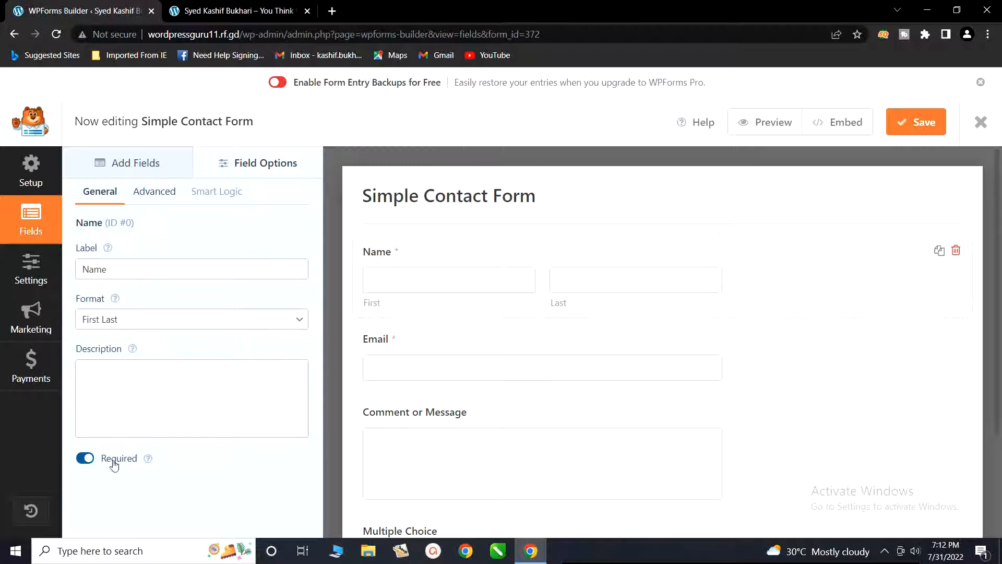
pyautogui.click(86, 459)
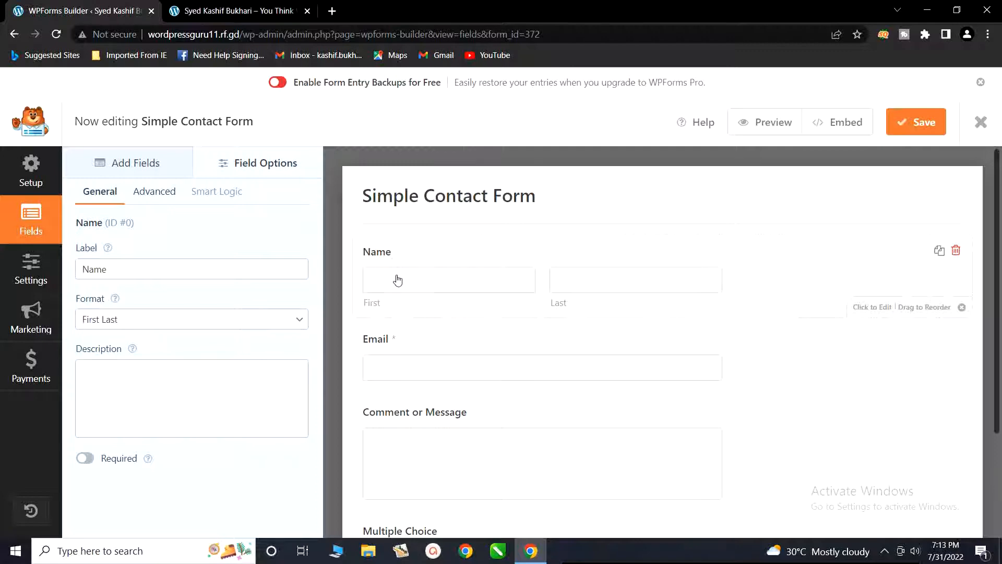
pyautogui.click(84, 458)
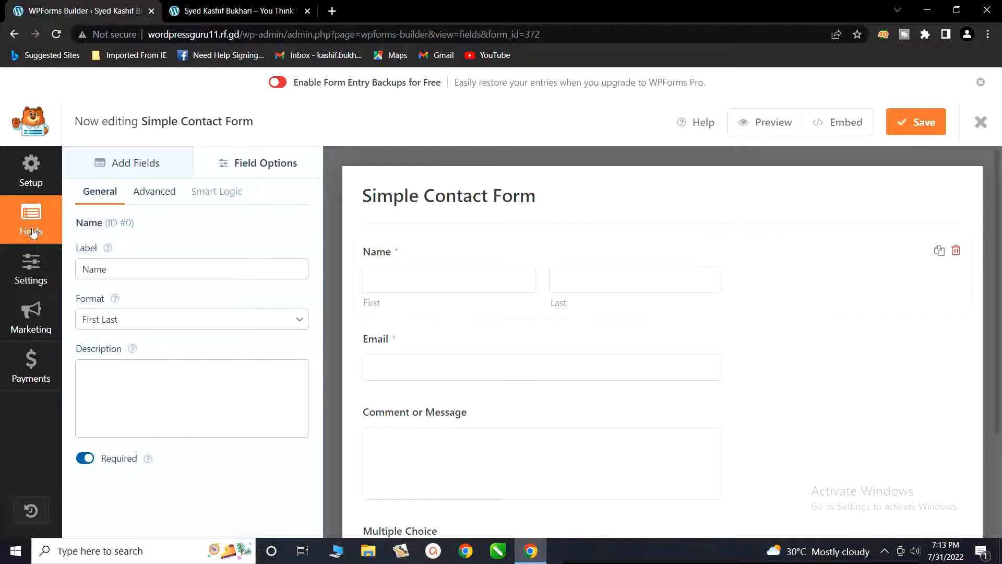
# Step: Review the form's General settings and the default notification's recipient, subject, sender and reply-to settings
pyautogui.click(33, 262)
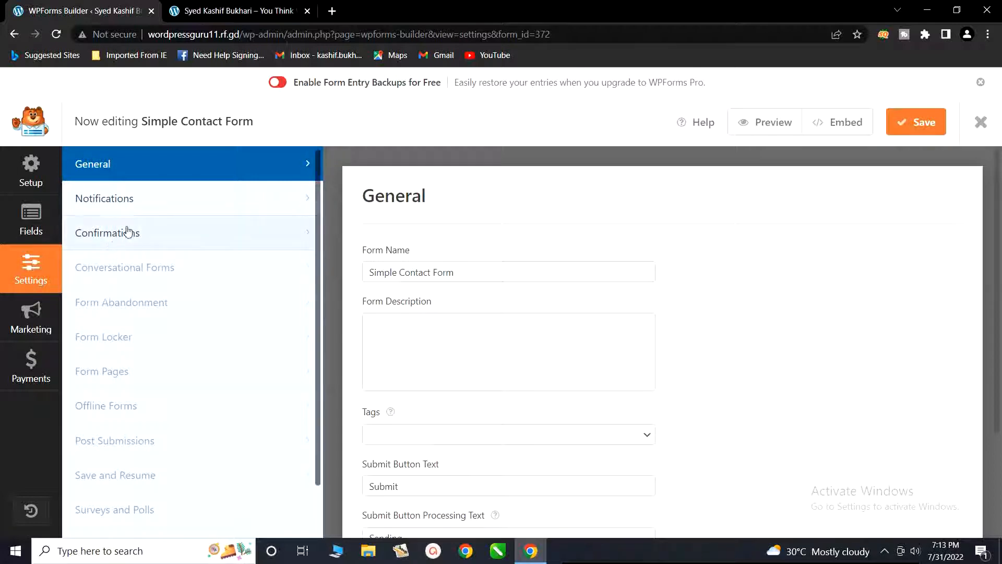
pyautogui.scroll(-3, 420, 324)
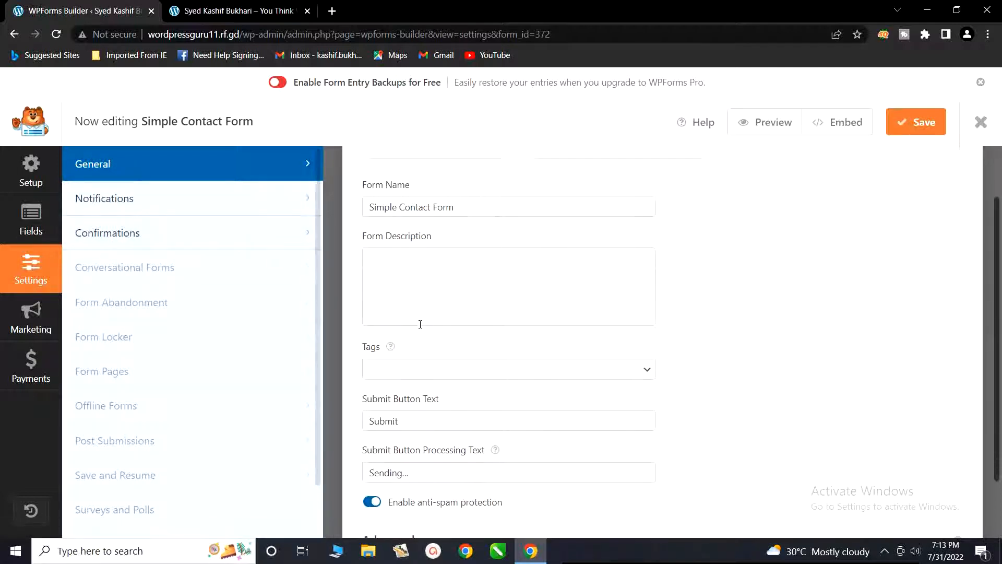
pyautogui.click(134, 200)
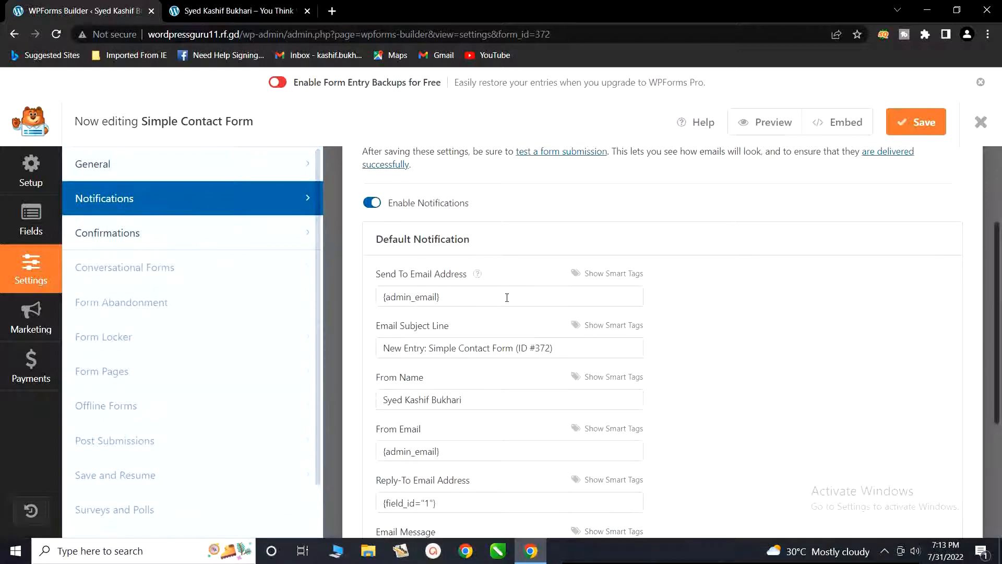
pyautogui.scroll(-2, 507, 298)
pyautogui.scroll(2, 509, 302)
pyautogui.scroll(-1, 432, 364)
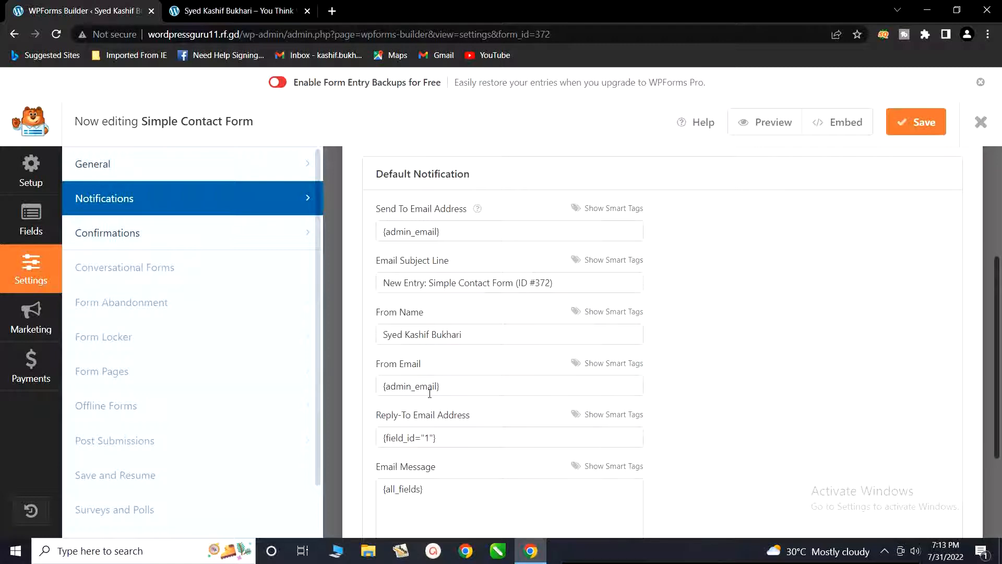
pyautogui.scroll(3, 429, 393)
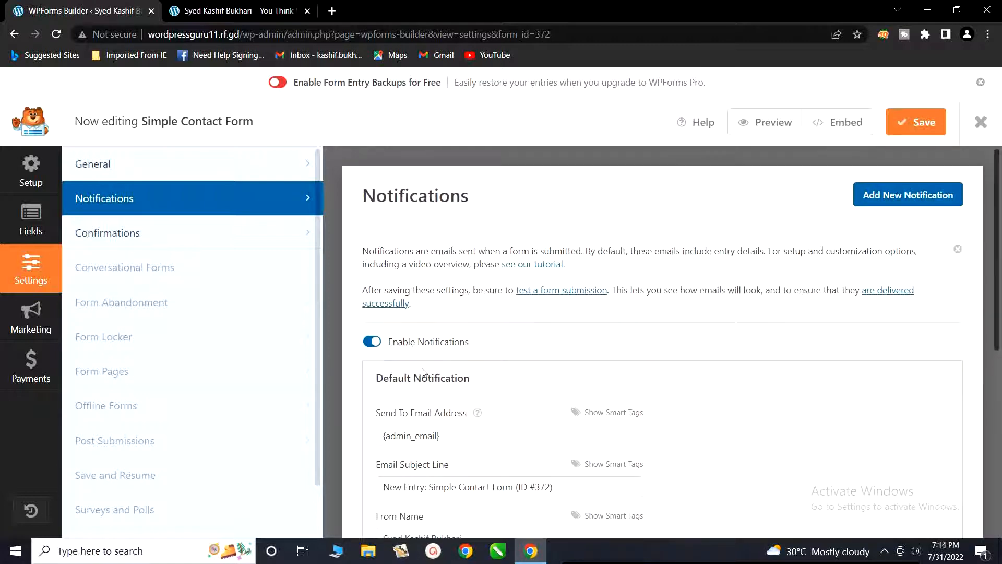
# Step: Return to the form's General settings, save the Simple Contact Form and exit the form builder
pyautogui.click(270, 179)
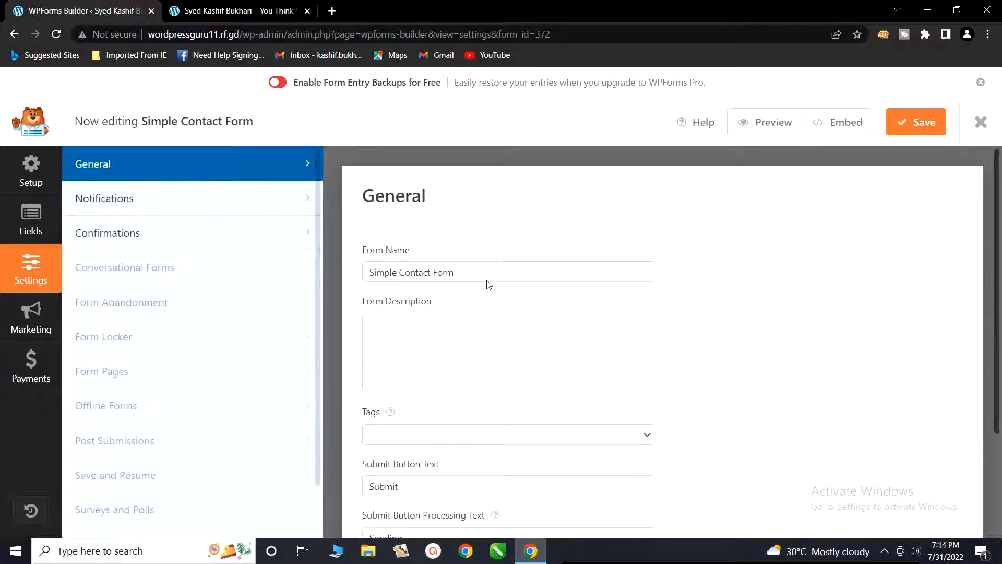
pyautogui.click(915, 126)
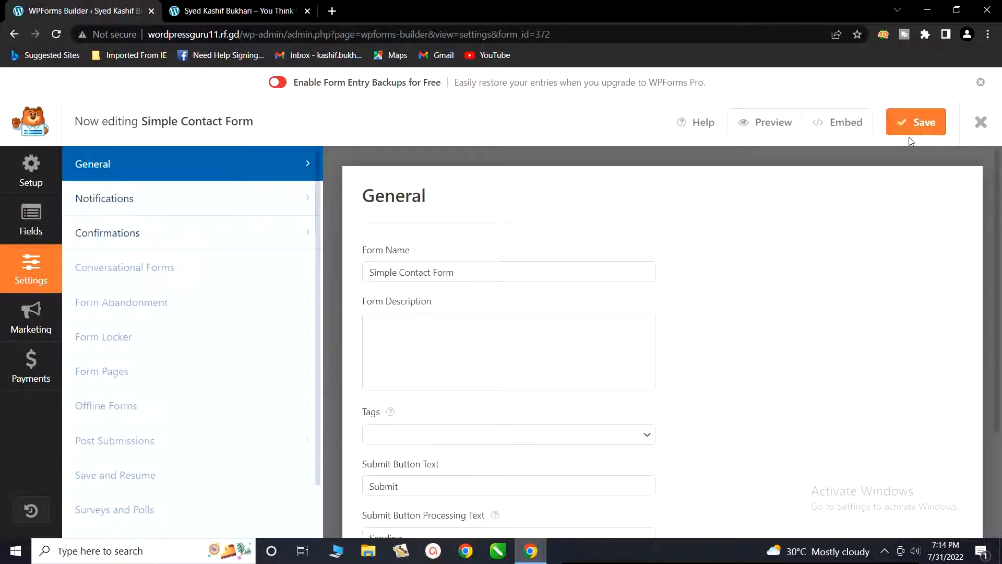
pyautogui.click(980, 124)
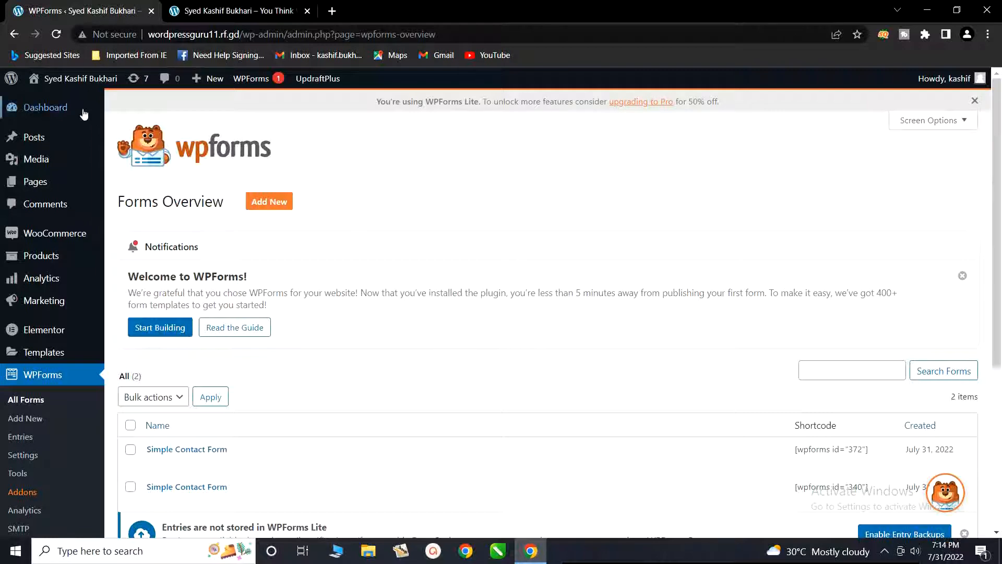
# Step: Create a new page titled "Contact us" and dismiss the Wordfence firewall notice
pyautogui.moveTo(24, 182)
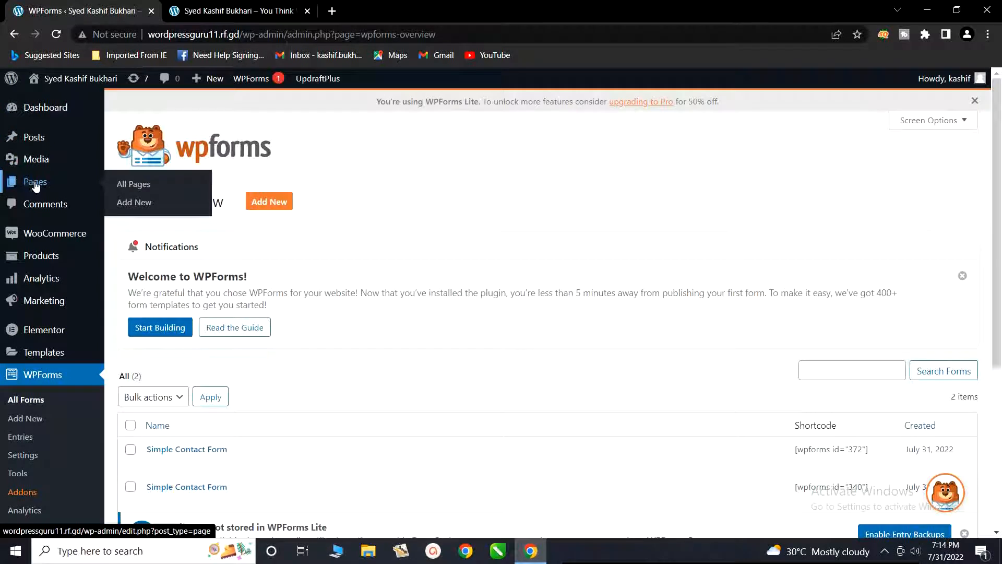
pyautogui.click(127, 207)
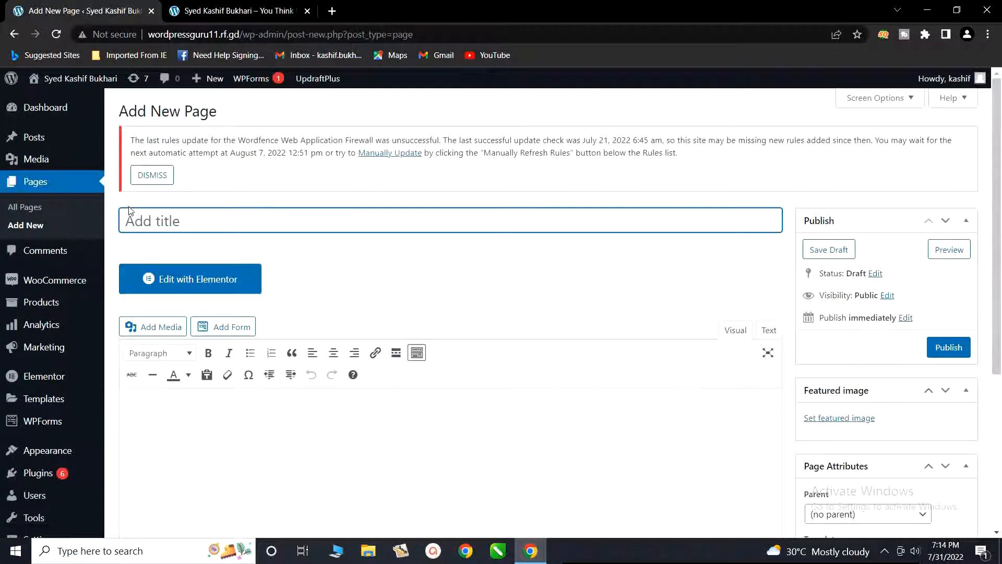
pyautogui.click(153, 177)
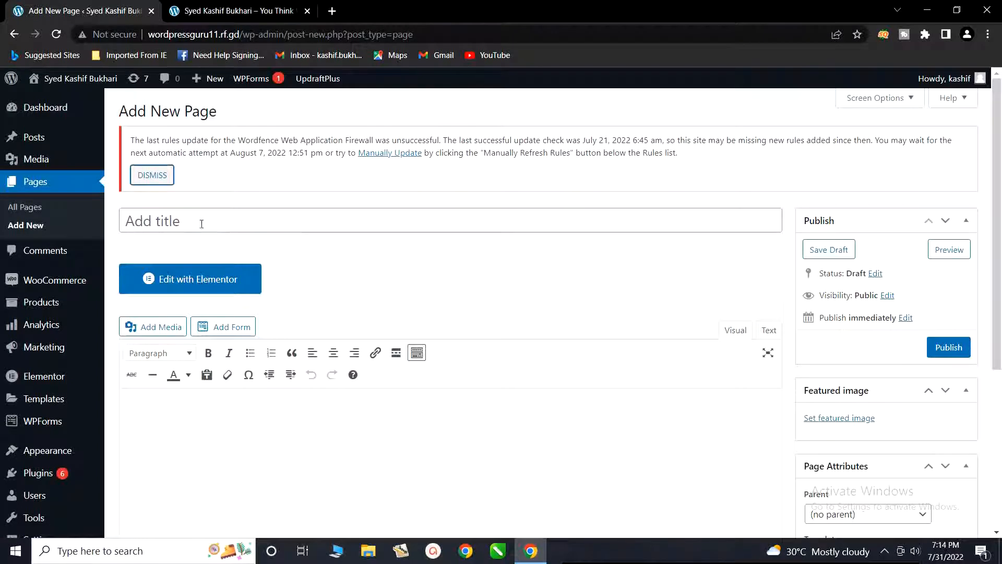
pyautogui.click(225, 141)
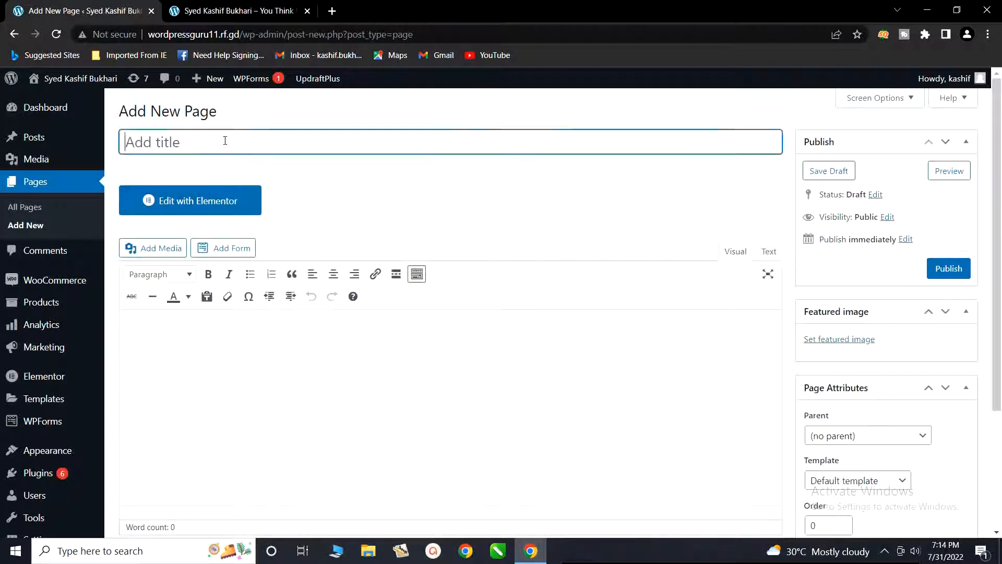
pyautogui.write('Contact ')
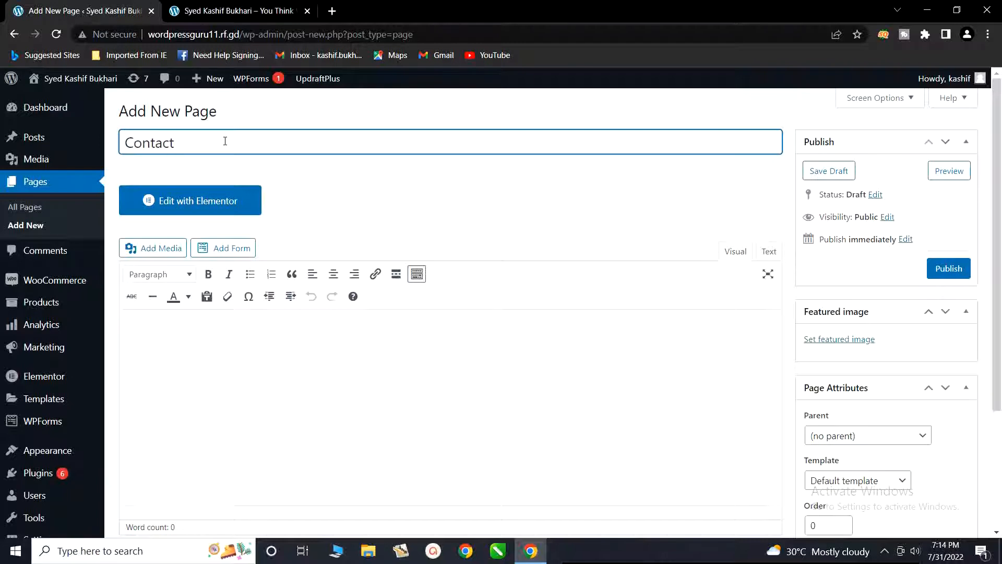
pyautogui.write('us')
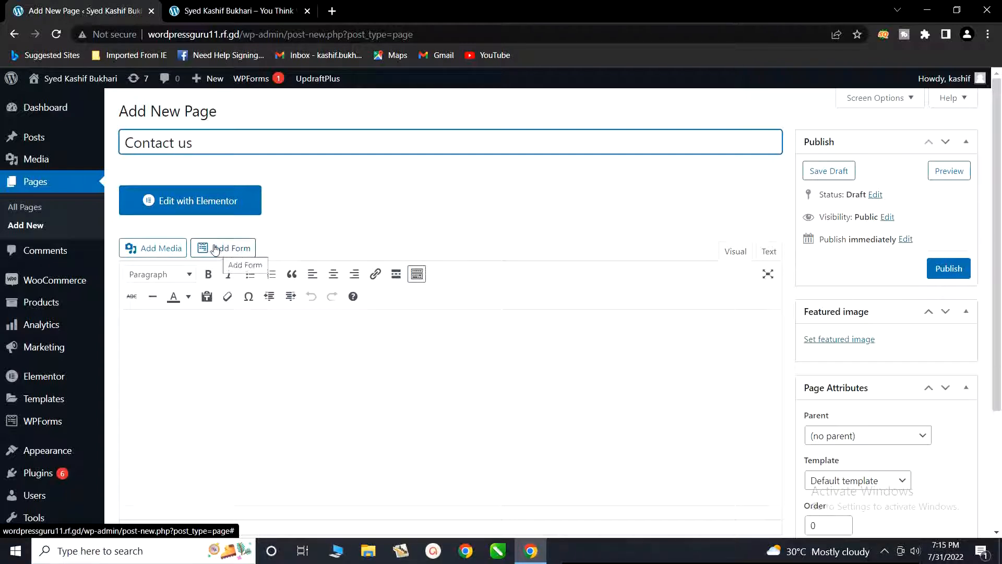
# Step: Insert the Simple Contact Form into the Contact us page and publish the page
pyautogui.moveTo(45, 425)
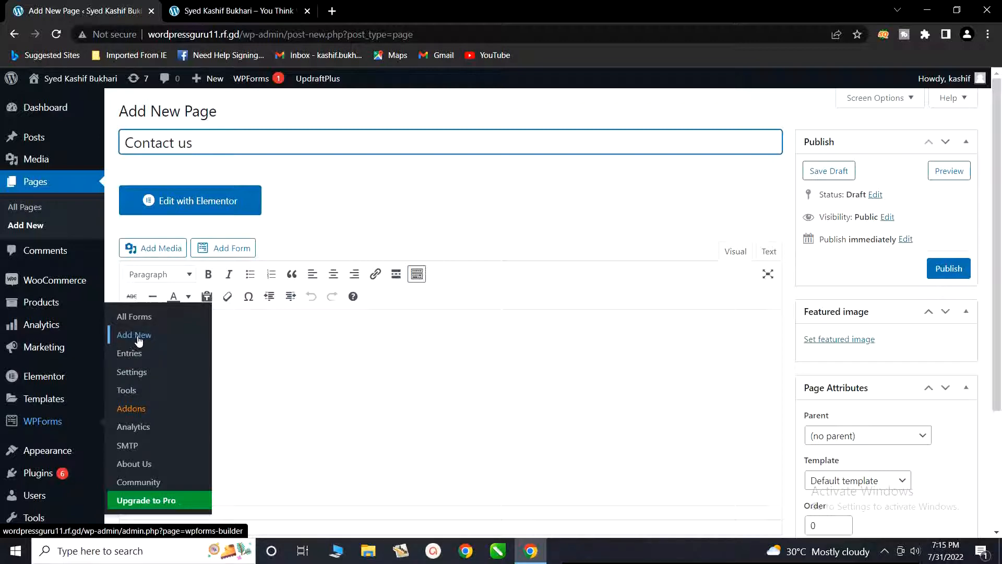
pyautogui.click(232, 254)
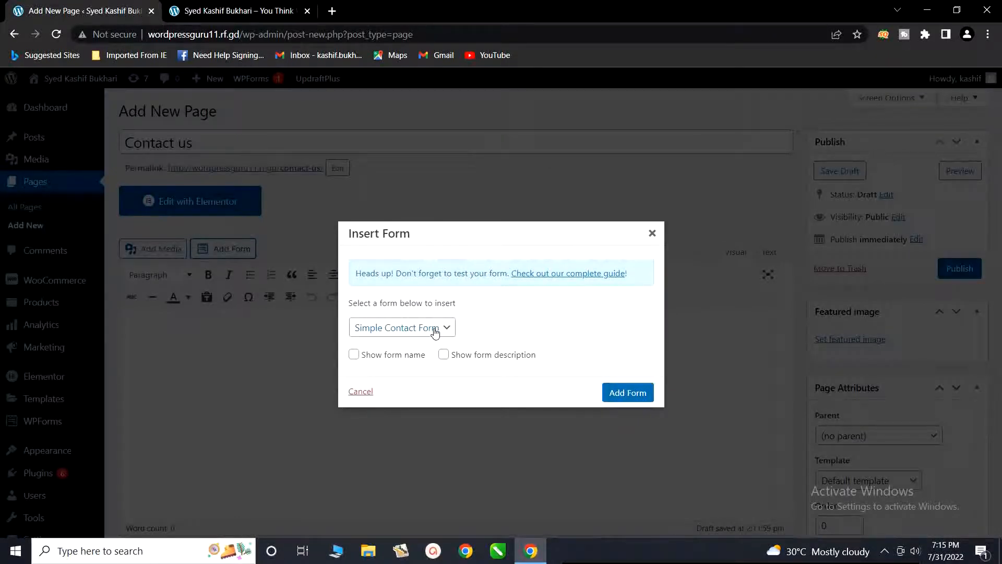
pyautogui.click(625, 400)
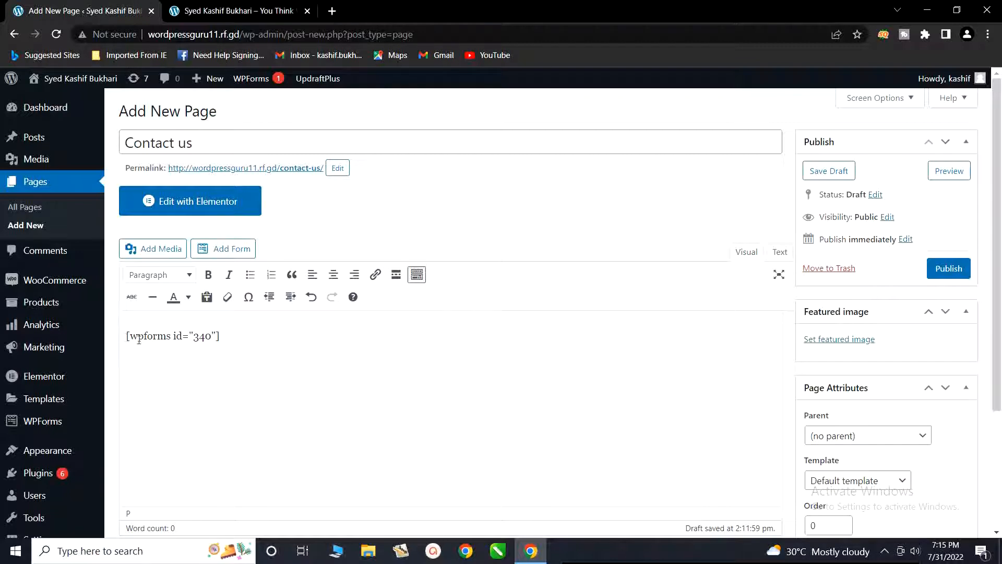
pyautogui.click(945, 269)
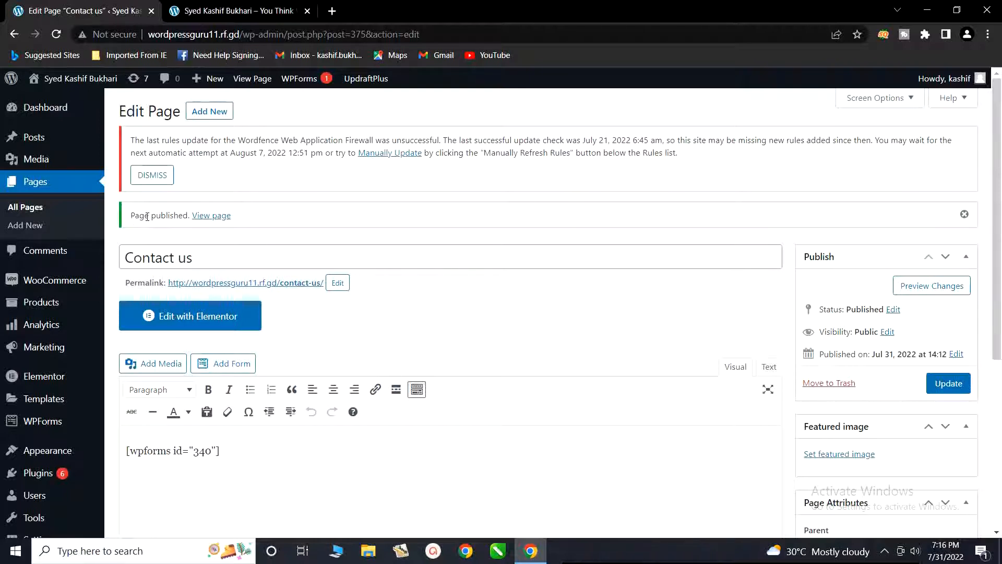
# Step: View the published Contact us page and check its heading and the form's Name, Email and Comment or Message fields
pyautogui.click(206, 222)
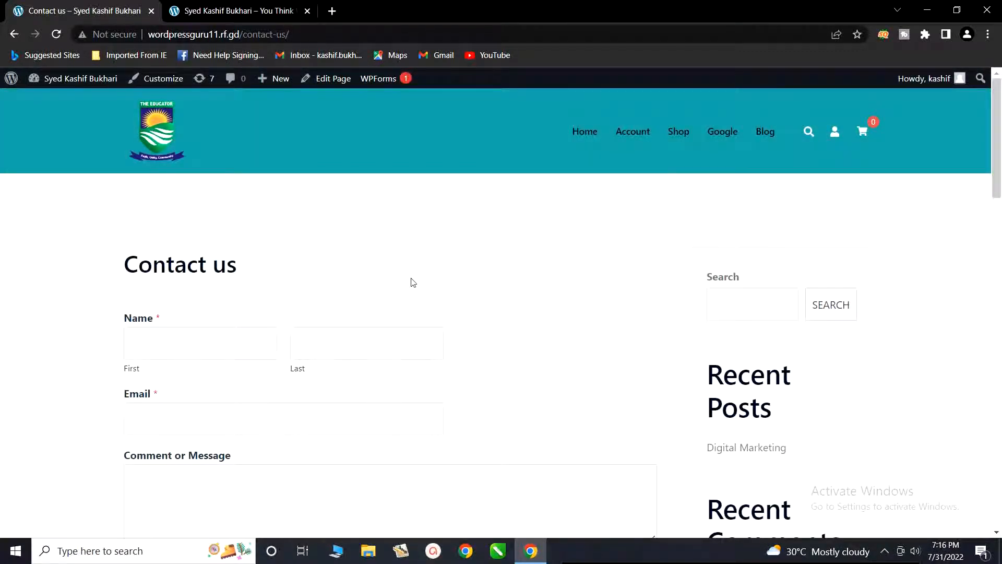
pyautogui.scroll(-1, 413, 283)
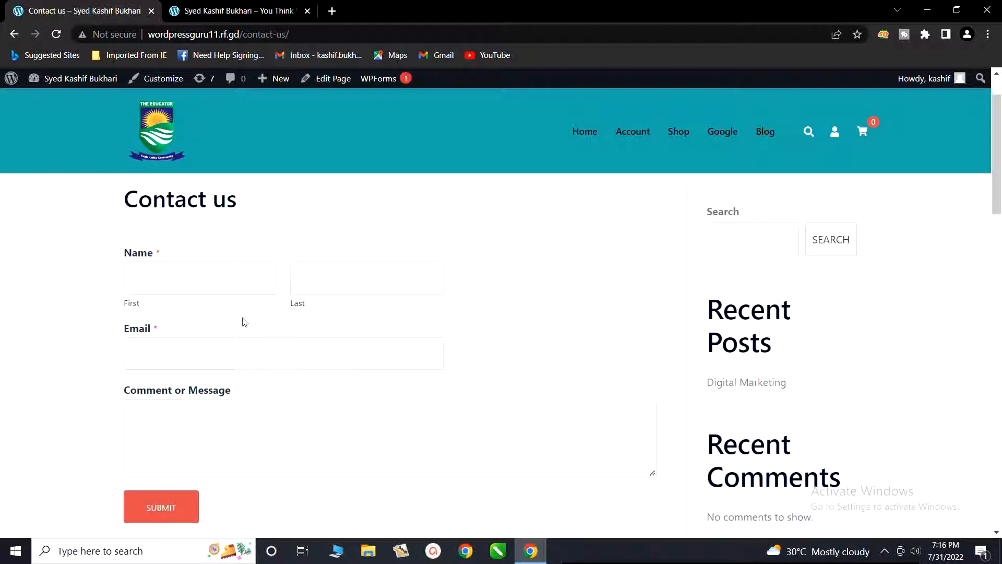
pyautogui.click(196, 354)
pyautogui.click(186, 416)
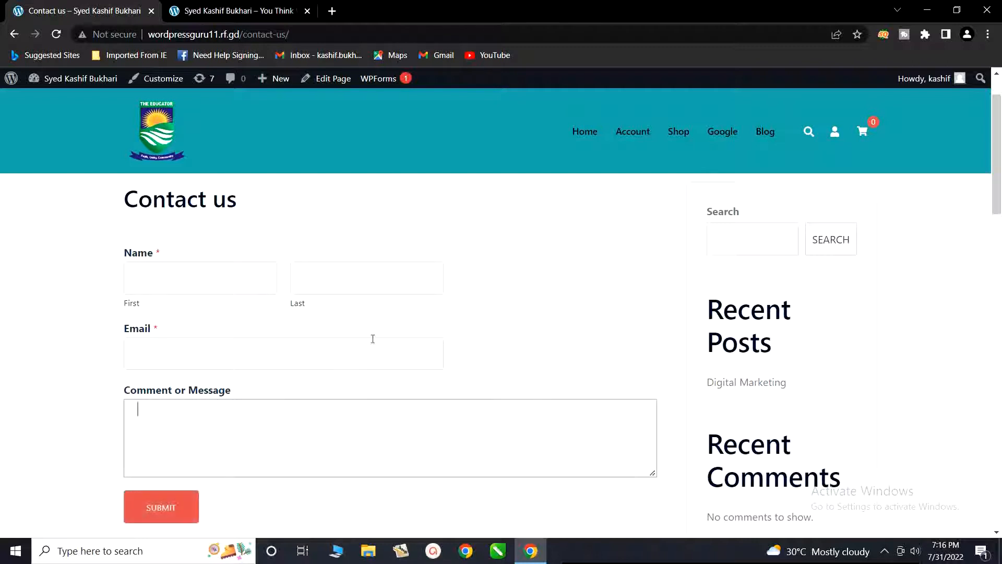
pyautogui.scroll(1, 458, 247)
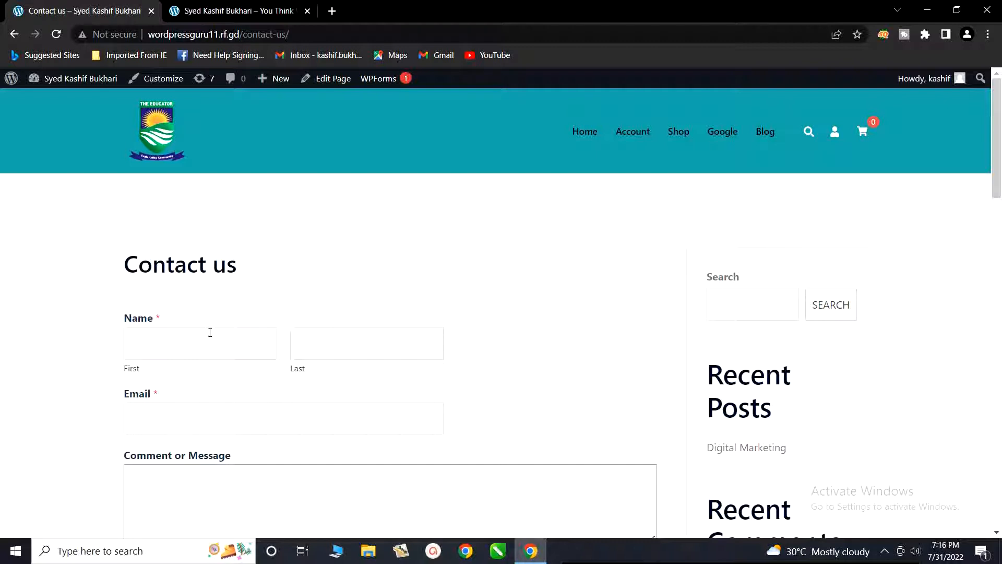
pyautogui.moveTo(125, 264); pyautogui.dragTo(235, 269)
pyautogui.click(237, 268)
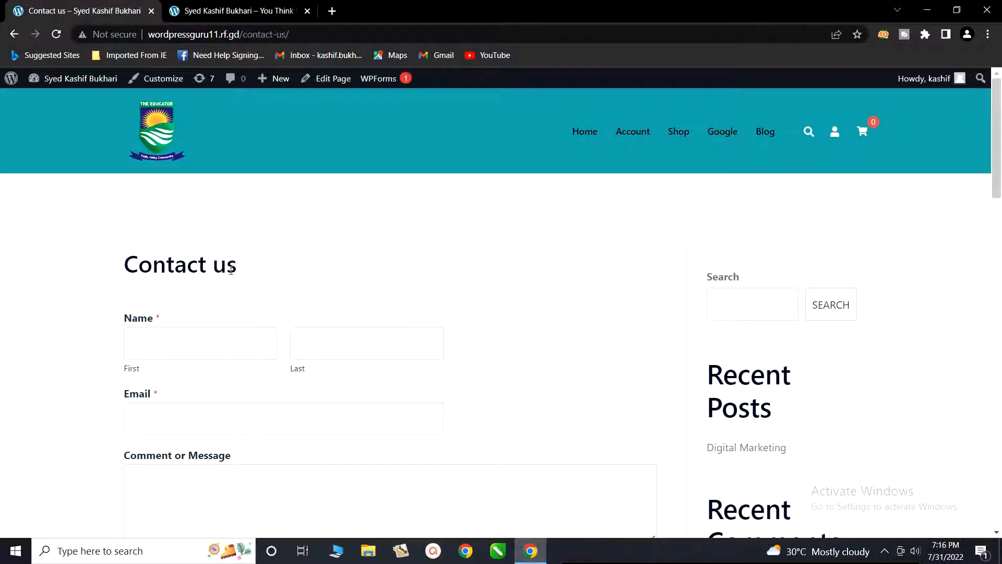
# Step: Look over the rest of the Contact us page, from the sidebar widgets down to the footer columns
pyautogui.scroll(-10, 558, 351)
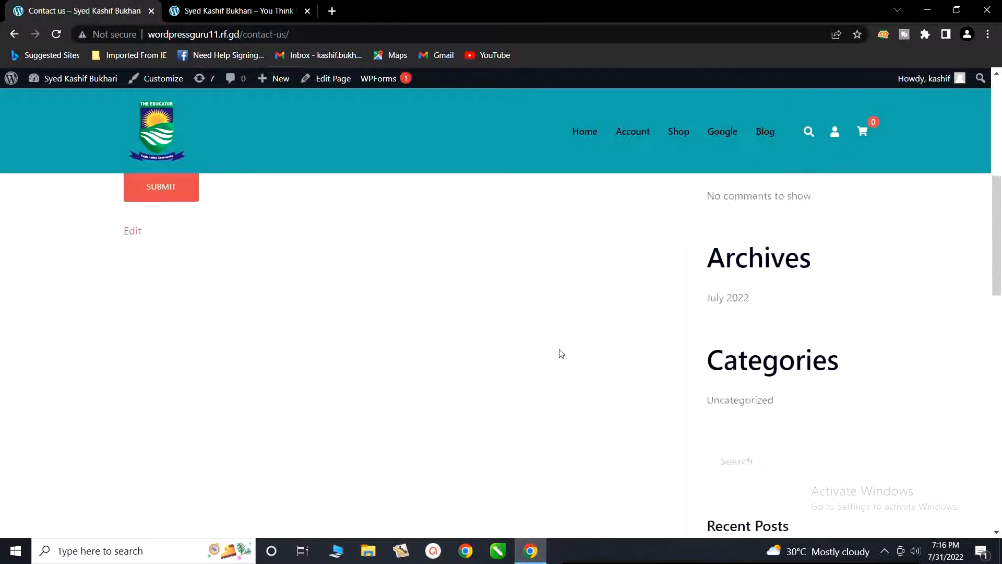
pyautogui.scroll(-5, 563, 355)
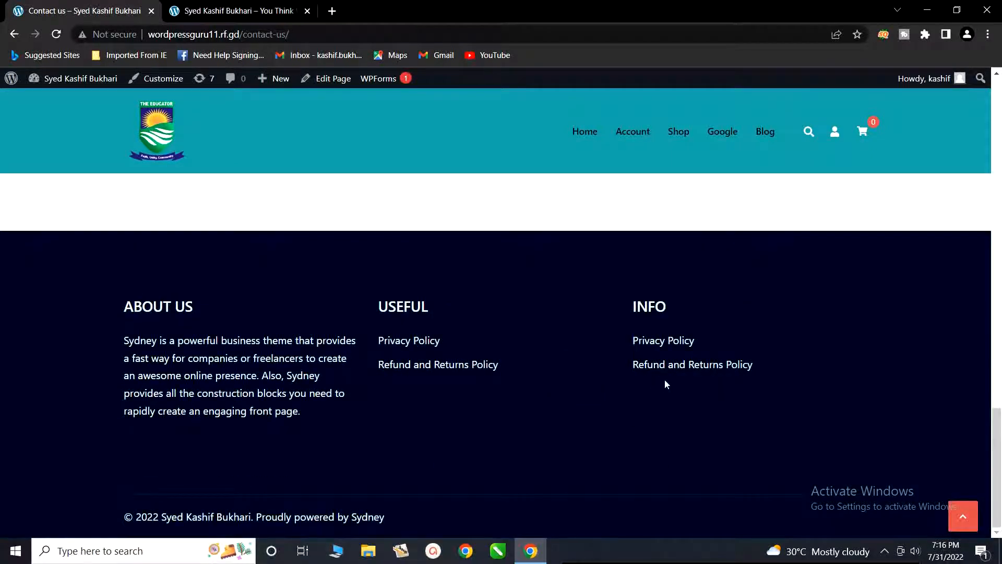
pyautogui.scroll(5, 653, 385)
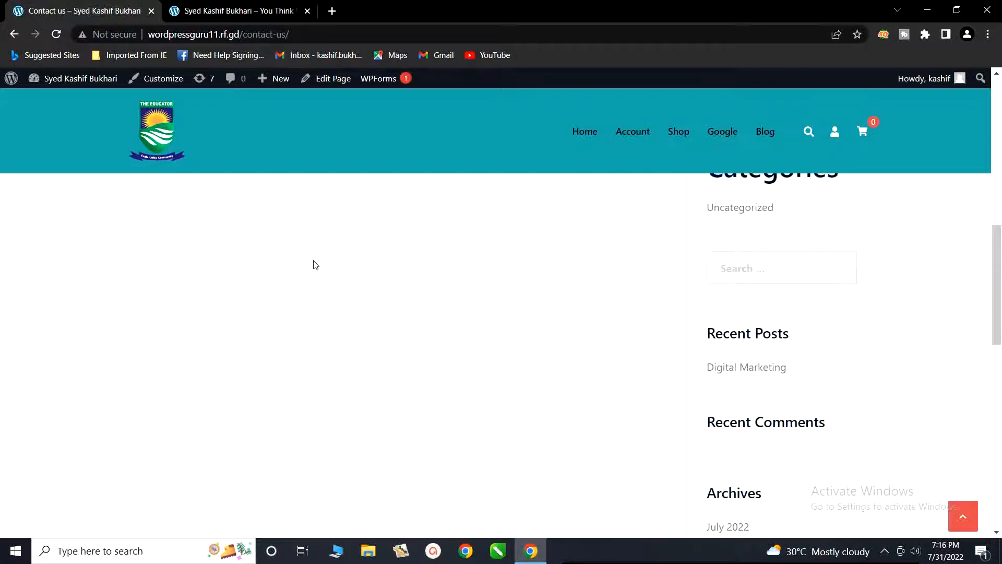
pyautogui.scroll(-5, 633, 441)
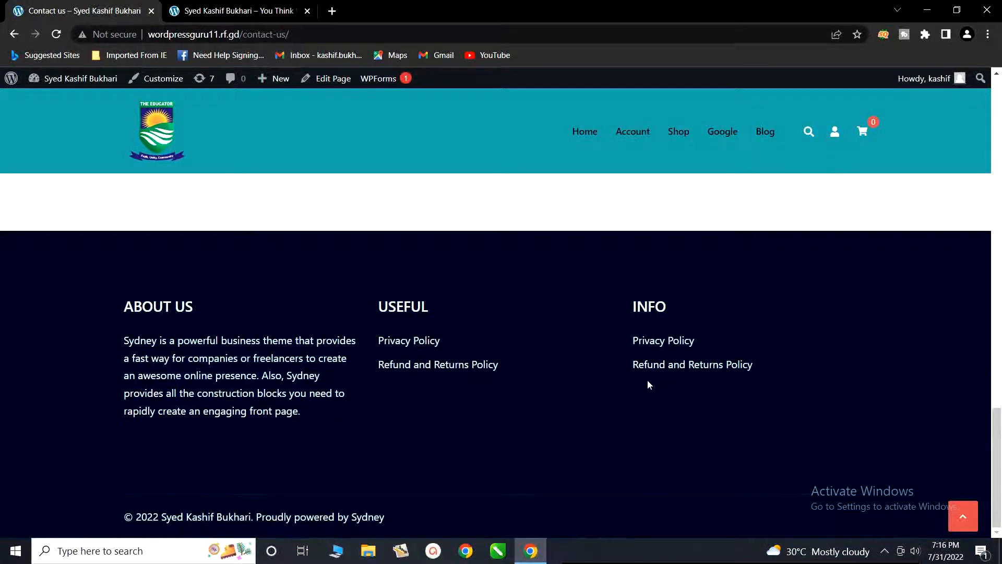
pyautogui.scroll(15, 666, 384)
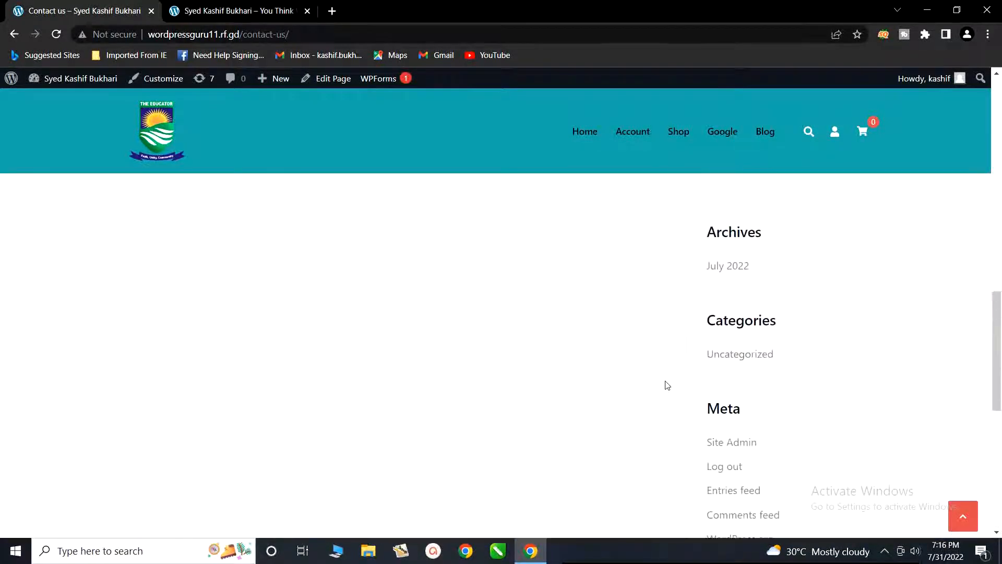
pyautogui.scroll(1, 649, 385)
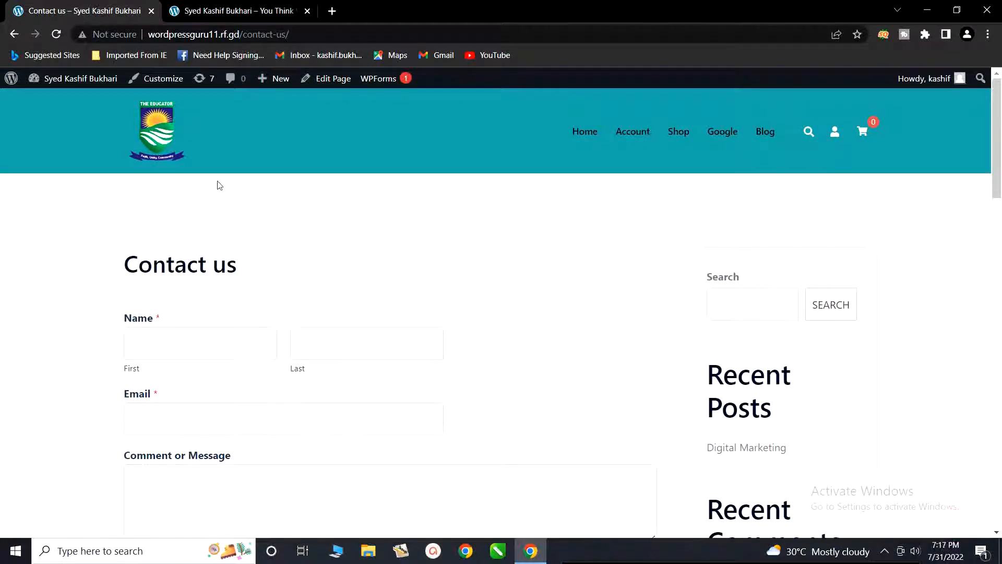
# Step: Open the footer widgets settings in the site customizer, dismissing the autosave notice
pyautogui.click(157, 85)
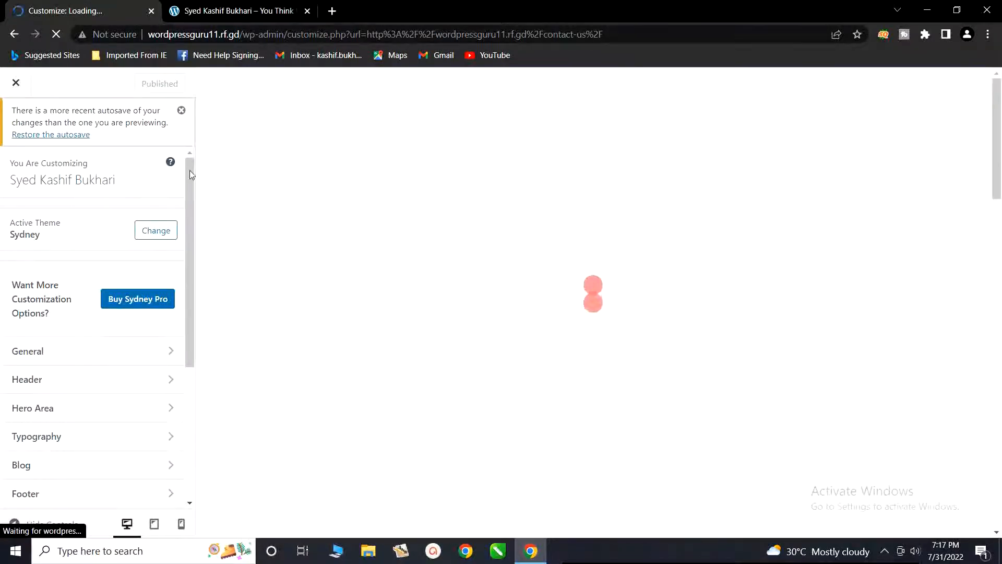
pyautogui.click(181, 111)
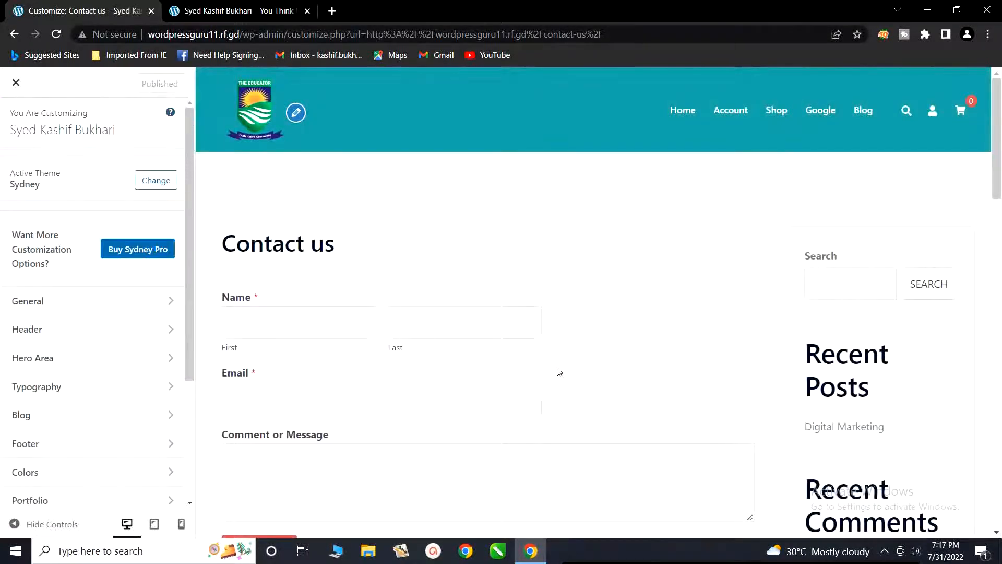
pyautogui.scroll(-8, 577, 380)
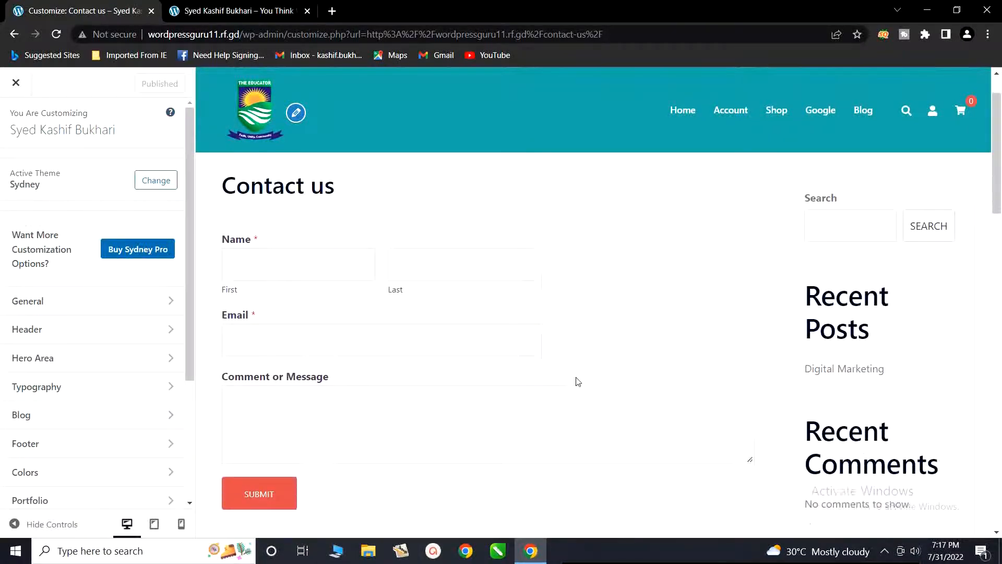
pyautogui.scroll(-5, 578, 380)
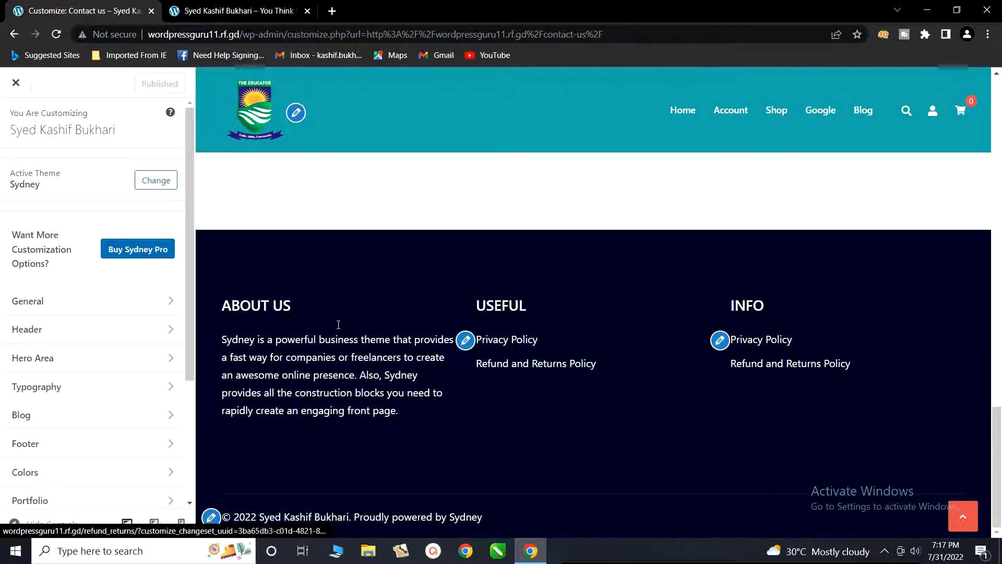
pyautogui.scroll(-3, 96, 333)
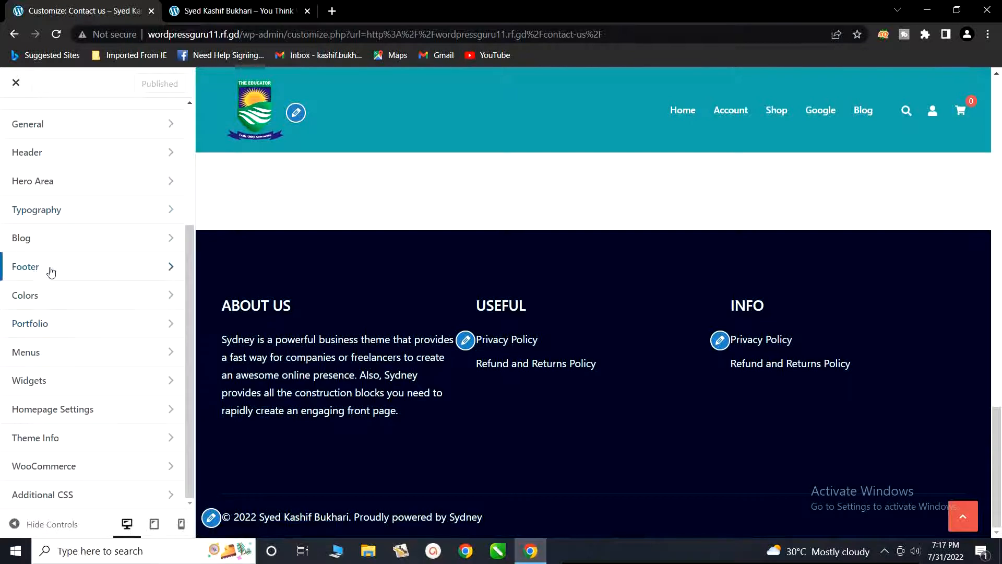
pyautogui.click(77, 272)
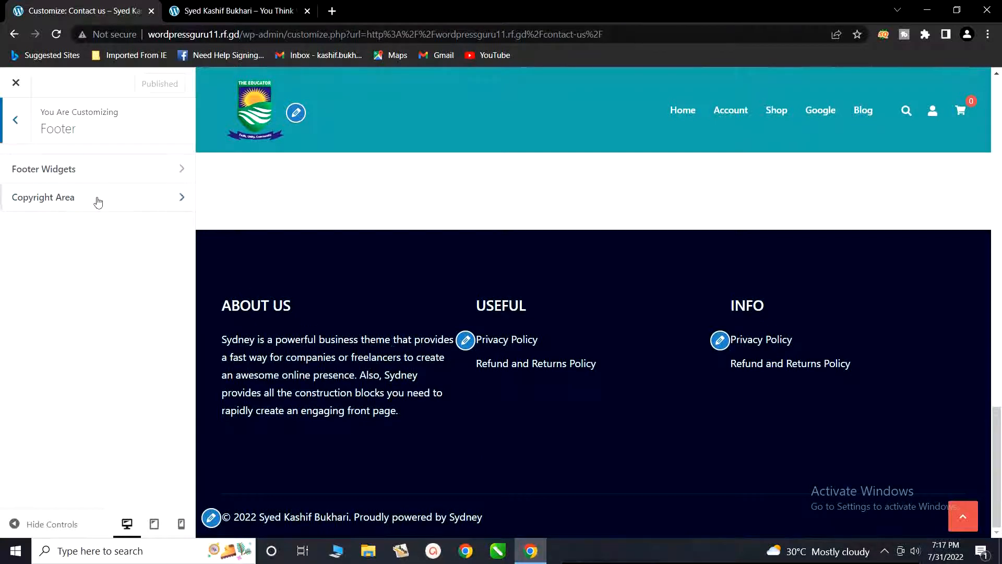
pyautogui.click(102, 168)
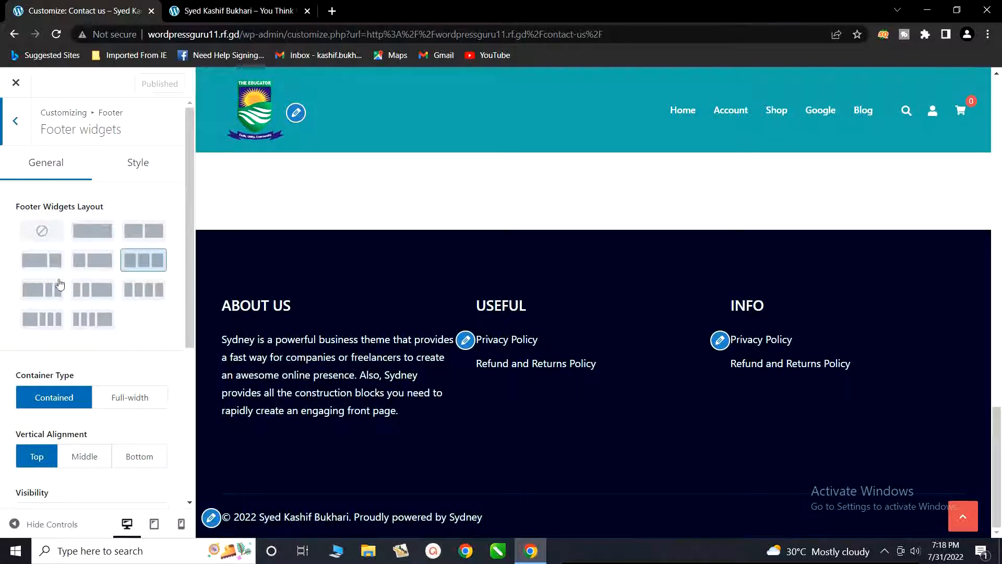
# Step: Set the footer widgets layout to two columns with a wide first column, and look through the settings down to the footer widget areas
pyautogui.click(43, 266)
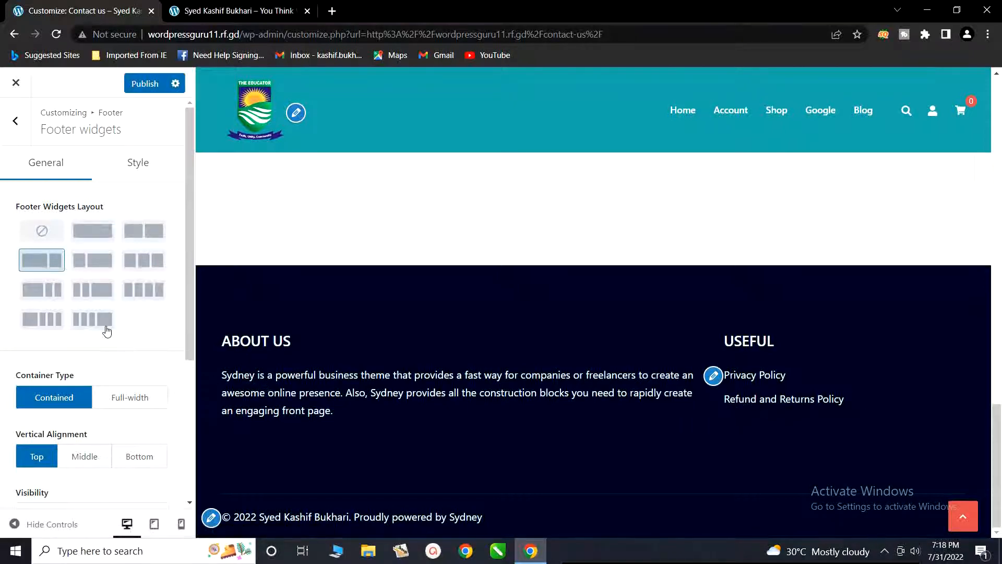
pyautogui.scroll(-1, 117, 331)
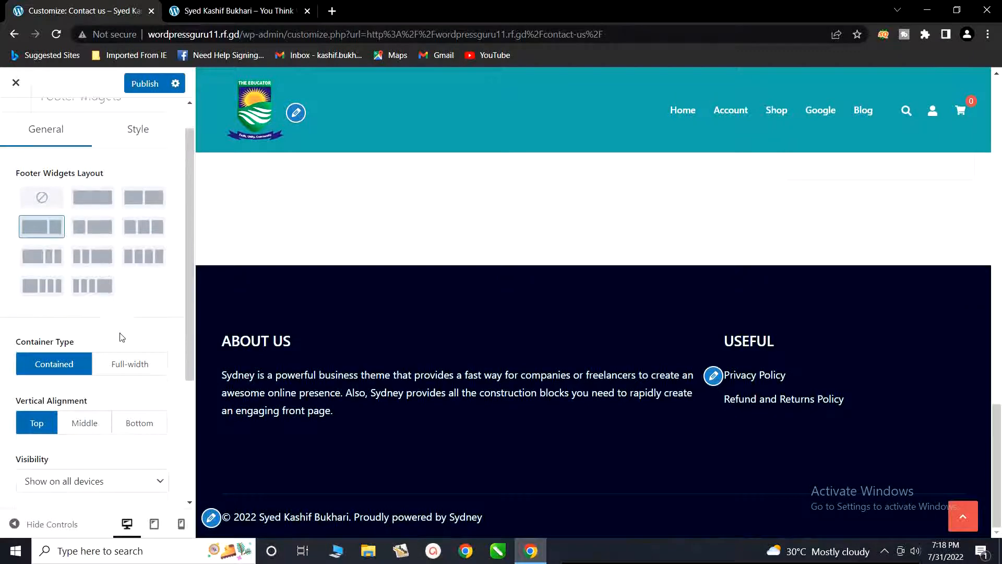
pyautogui.scroll(-1, 121, 339)
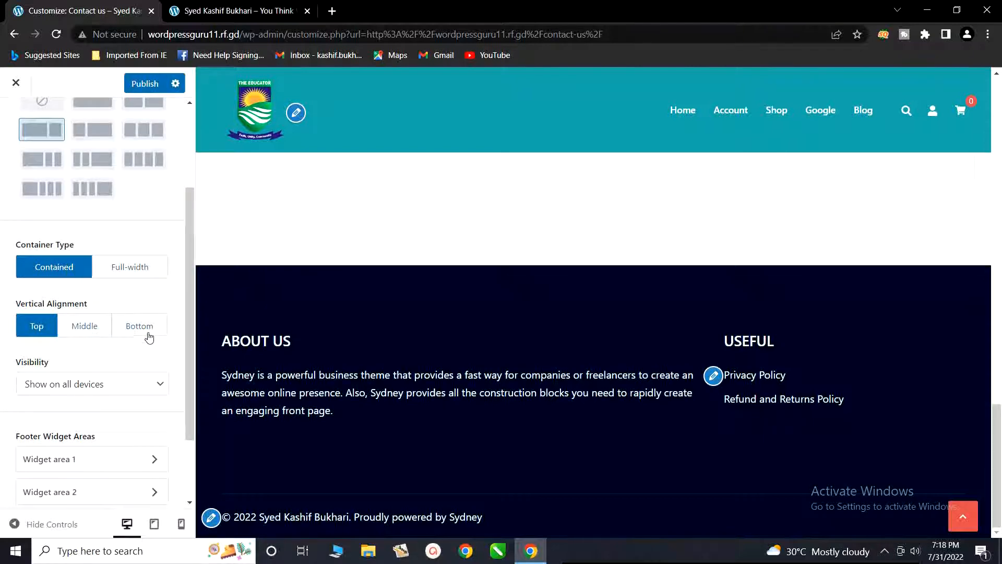
pyautogui.scroll(-2, 149, 338)
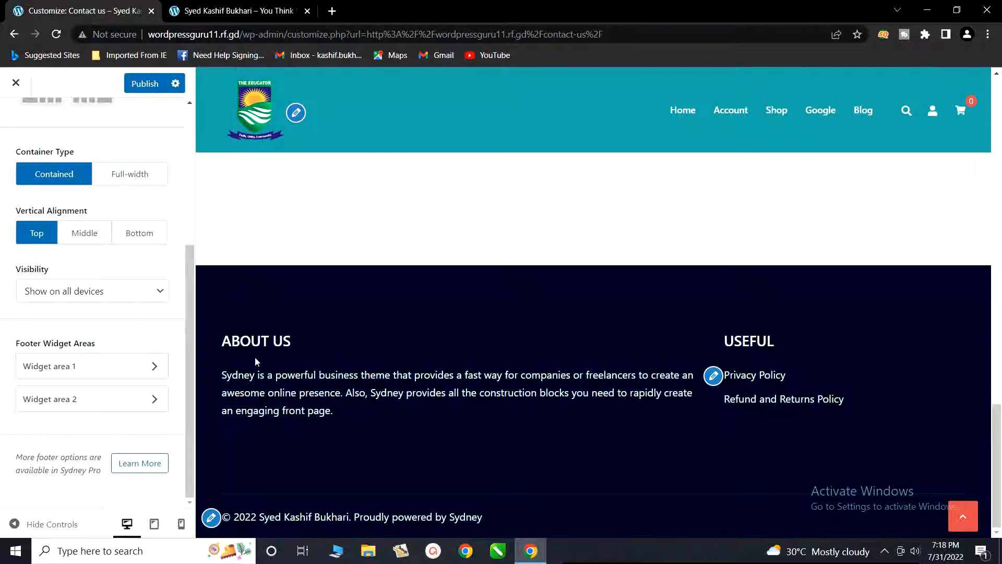
# Step: Replace the About us text in footer widget area 1 with "This is online shopping website,"
pyautogui.click(87, 374)
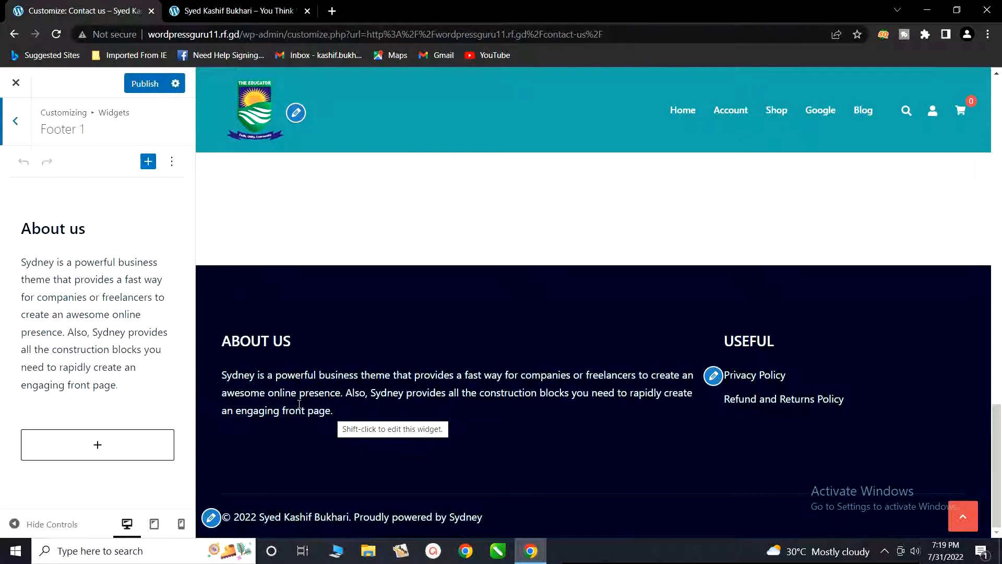
pyautogui.click(71, 308)
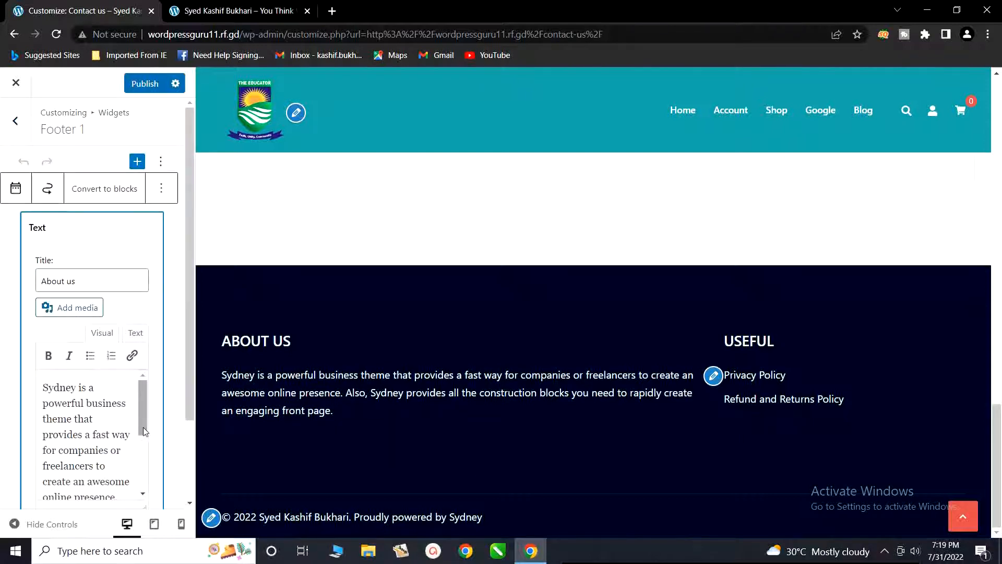
pyautogui.moveTo(142, 426); pyautogui.dragTo(145, 488)
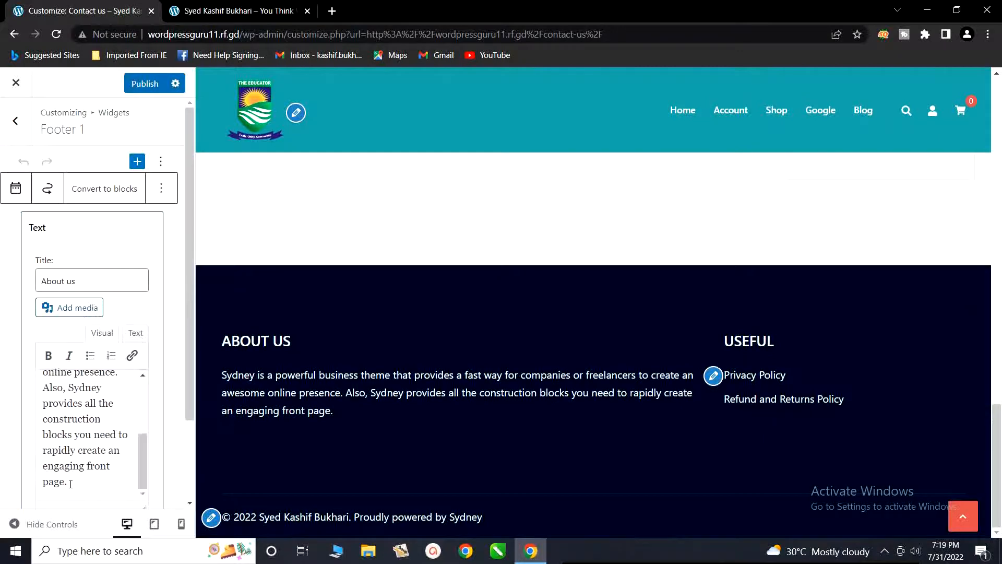
pyautogui.moveTo(73, 483); pyautogui.dragTo(45, 372)
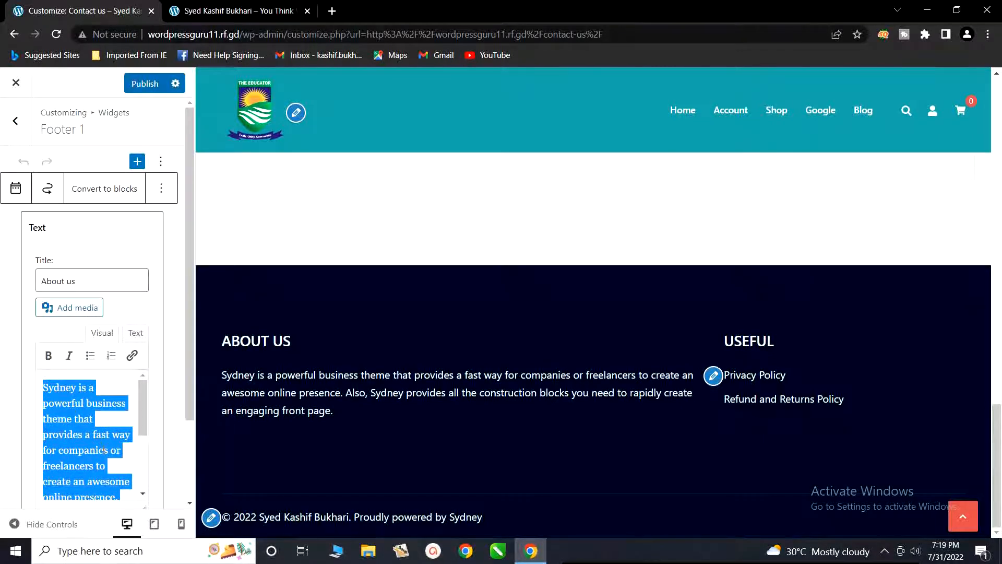
pyautogui.write('This ')
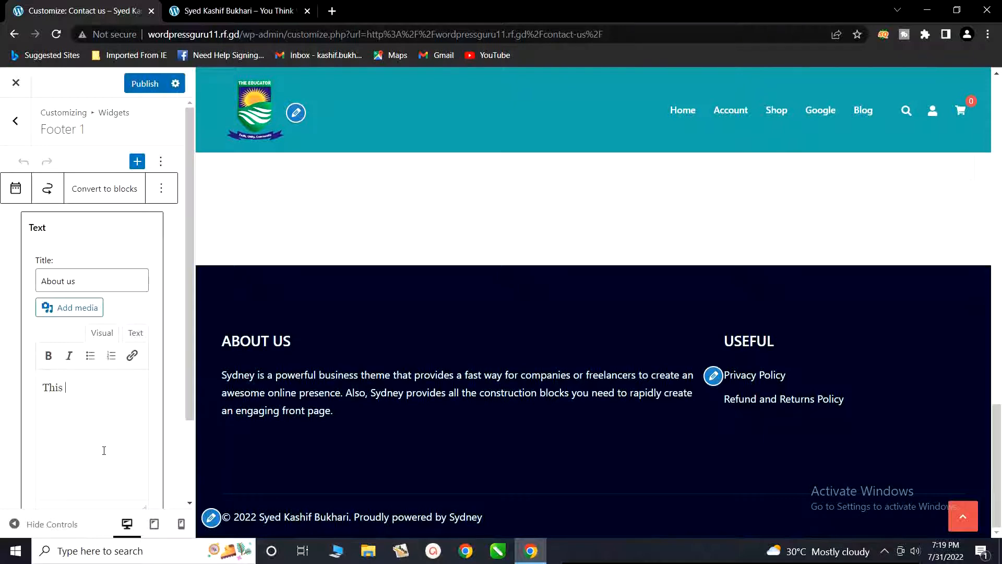
pyautogui.write('is online shopping web')
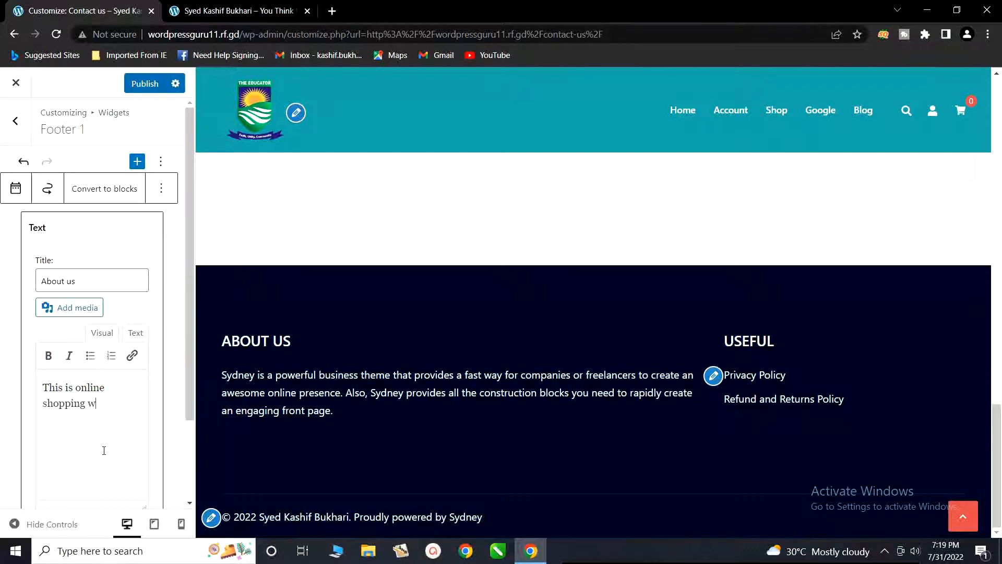
pyautogui.write('site,')
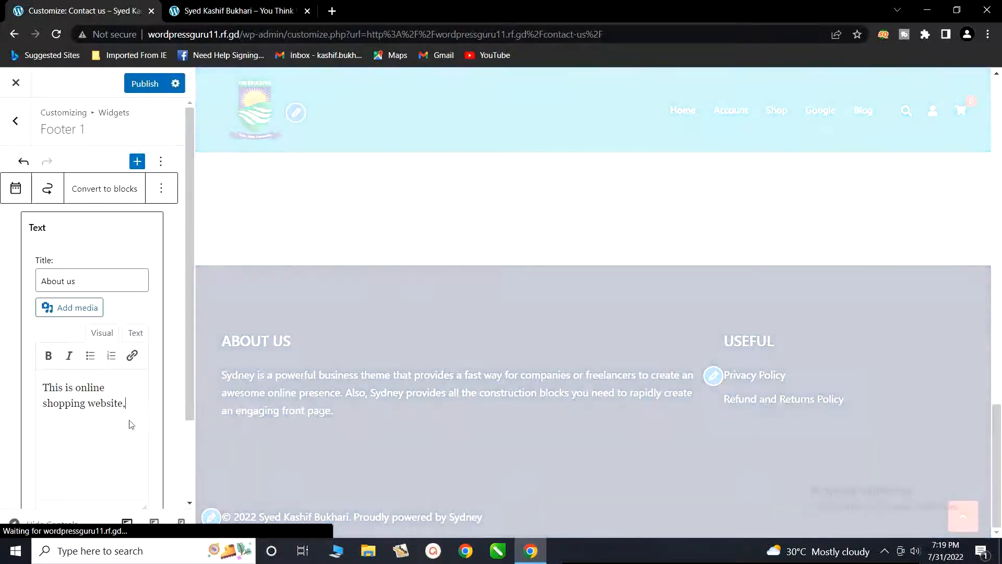
pyautogui.scroll(-3, 114, 412)
pyautogui.scroll(3, 114, 412)
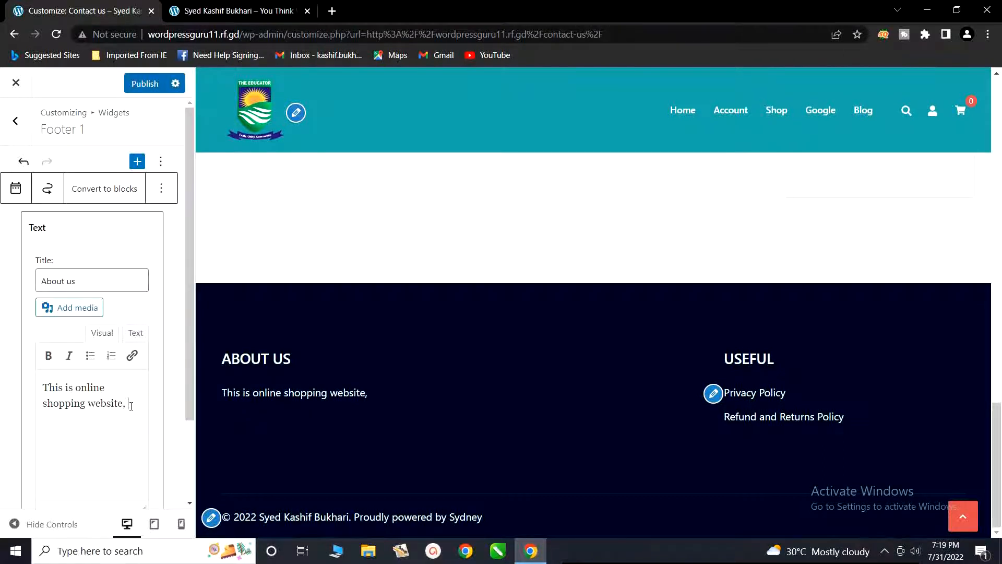
# Step: Extend the About us widget text with "so you can buy whatever you want," after the first phrase
pyautogui.write('so you can p')
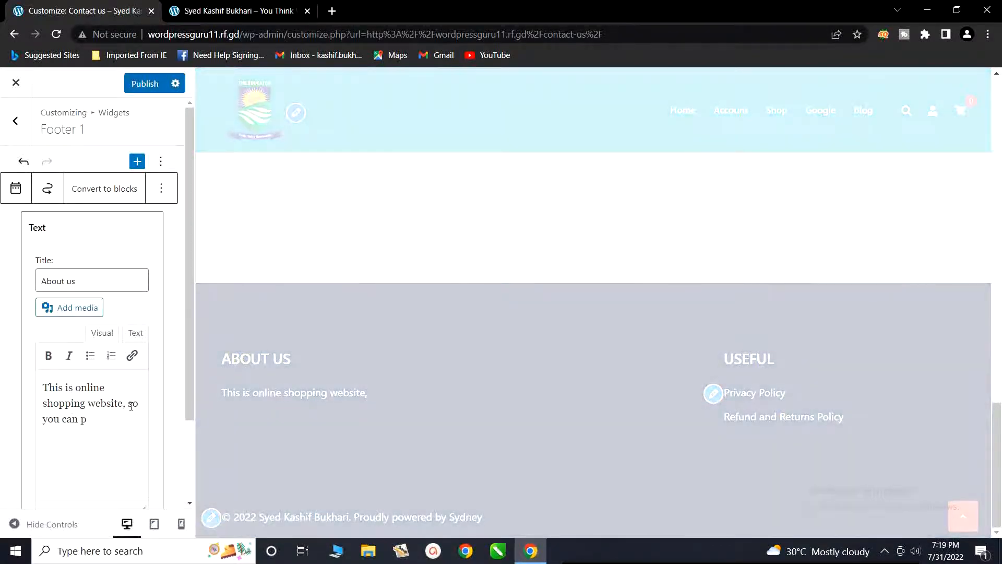
pyautogui.press('BackSpace')
pyautogui.write('b')
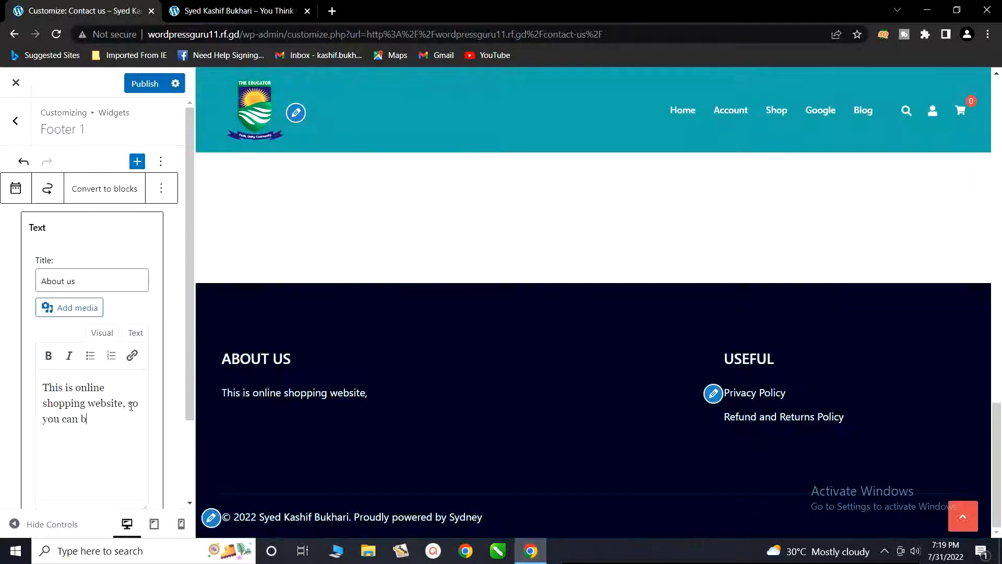
pyautogui.write('uy what')
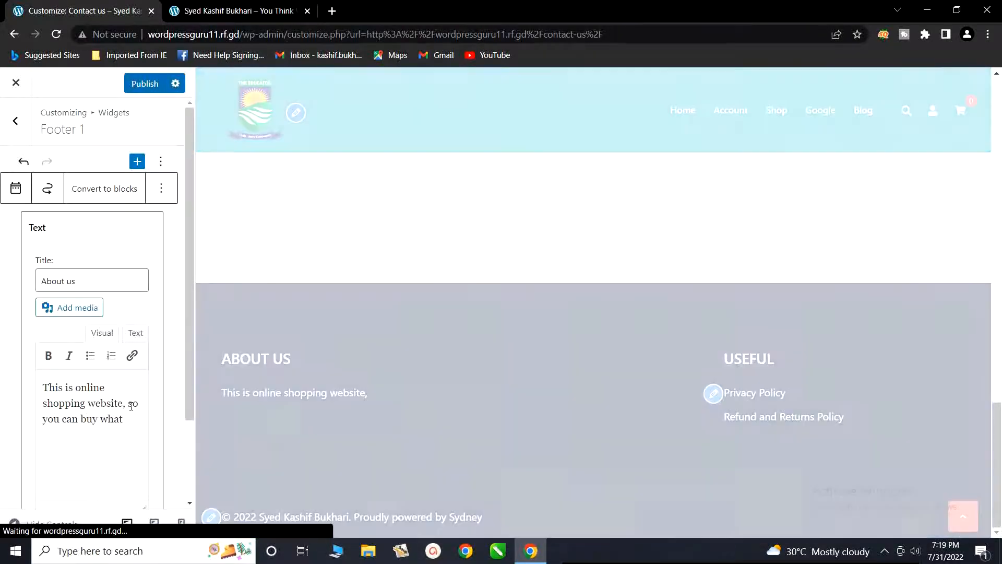
pyautogui.write('ever ')
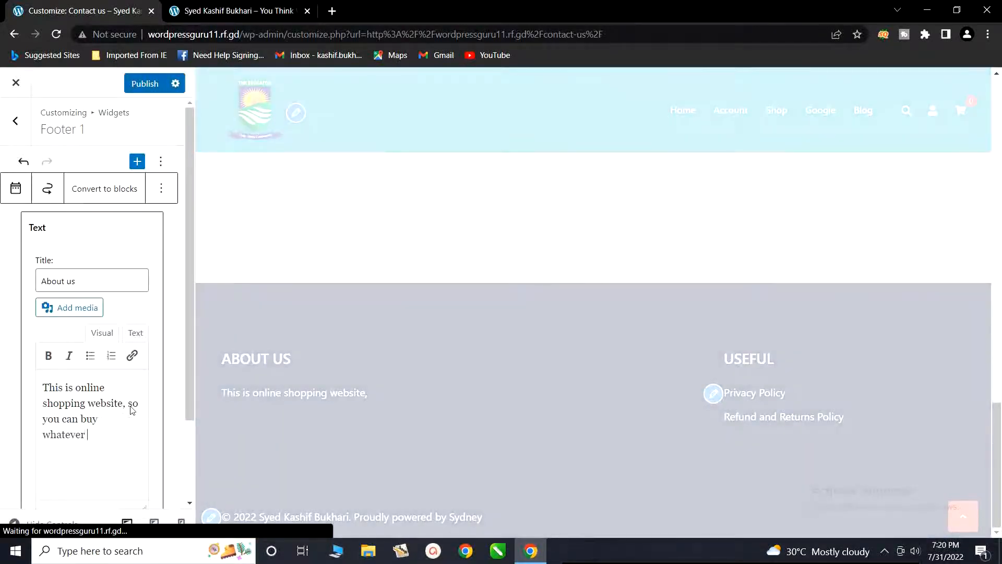
pyautogui.write('you want')
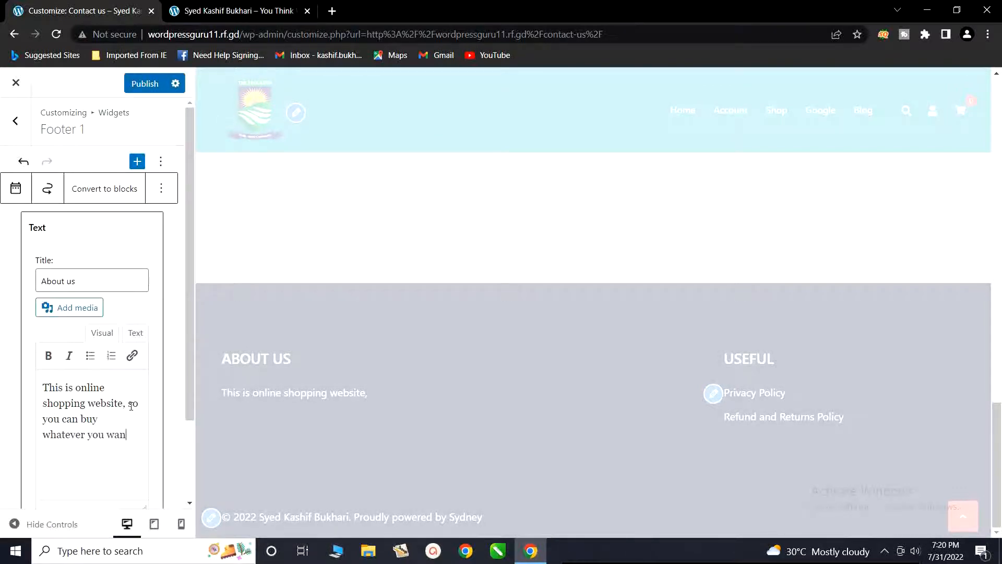
pyautogui.write(',')
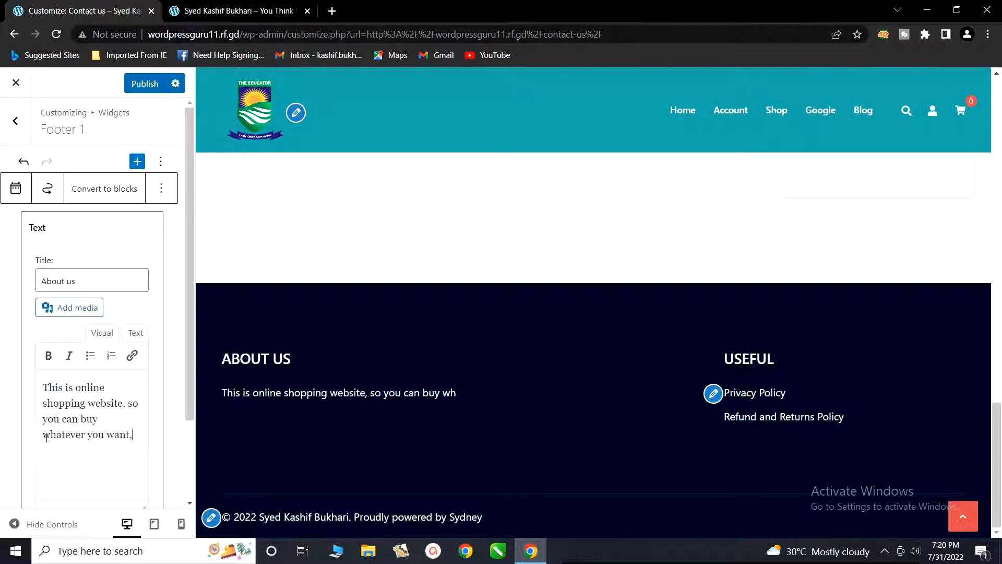
pyautogui.press('BackSpace')
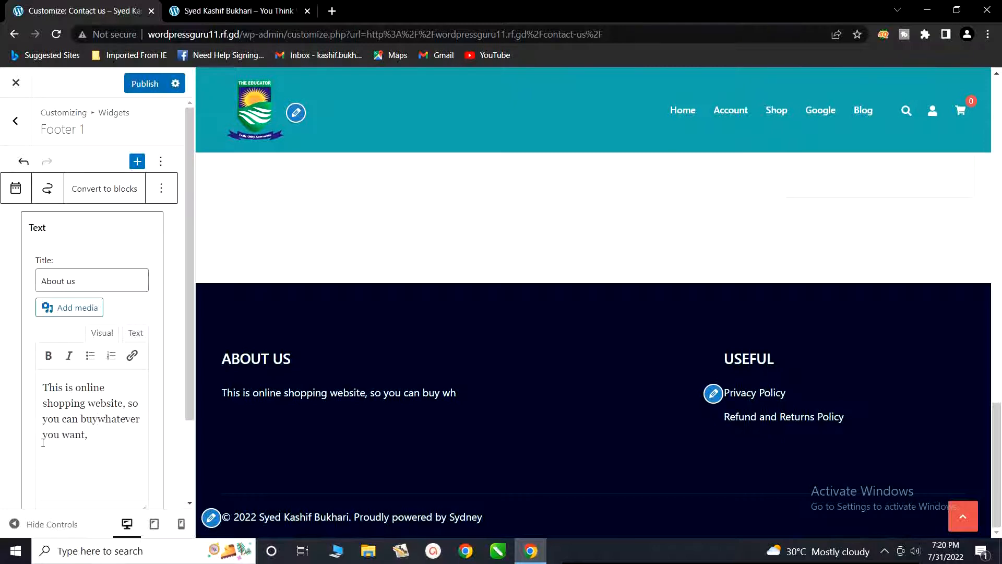
pyautogui.press('BackSpace')
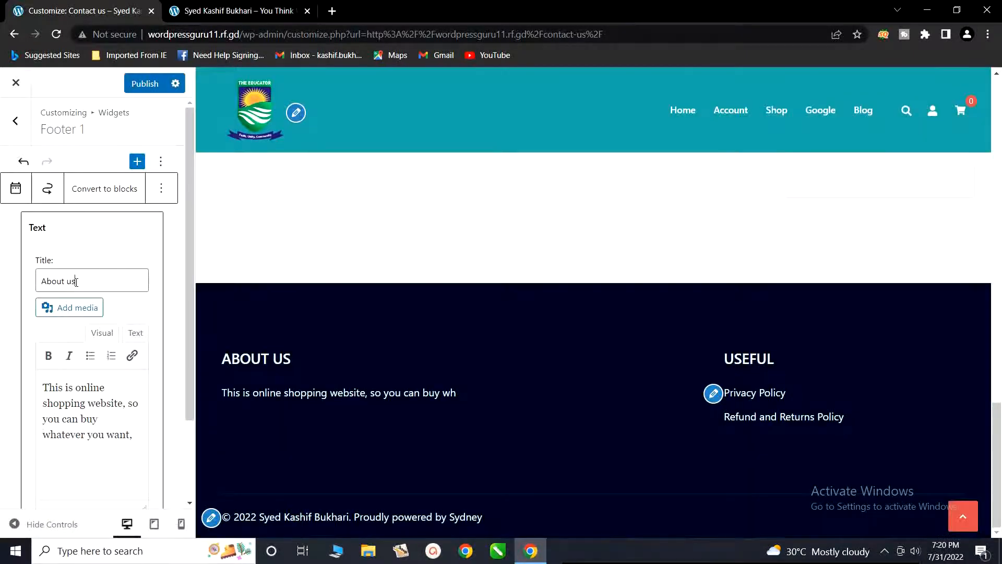
# Step: Make the entire body text of the About us footer widget bold
pyautogui.moveTo(77, 282); pyautogui.dragTo(38, 284)
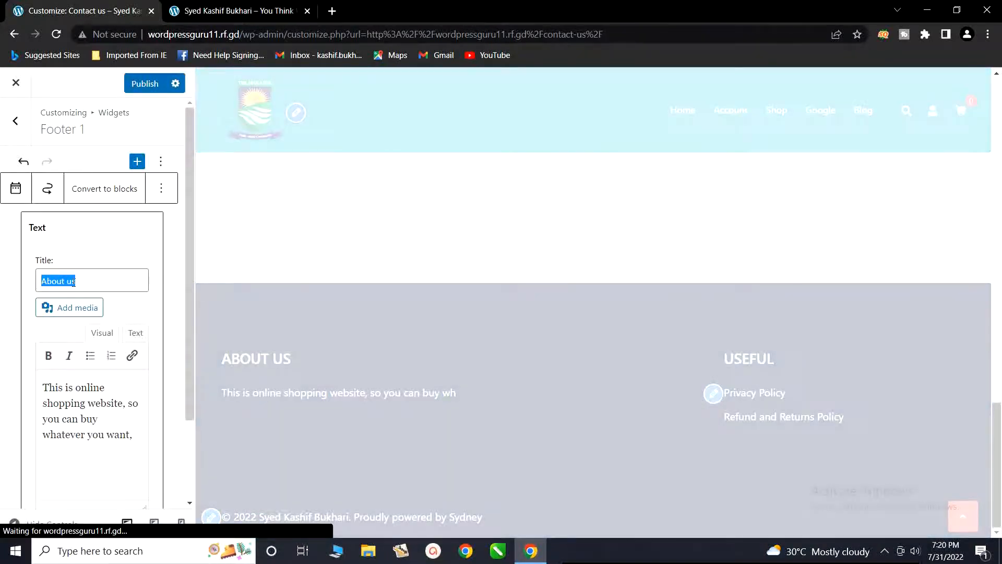
pyautogui.click(79, 281)
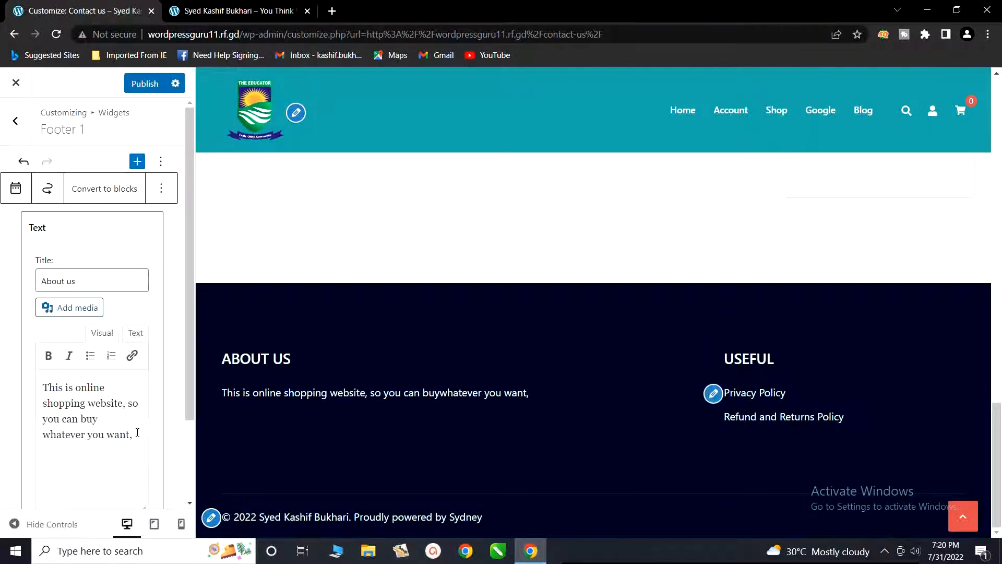
pyautogui.moveTo(137, 435); pyautogui.dragTo(43, 387)
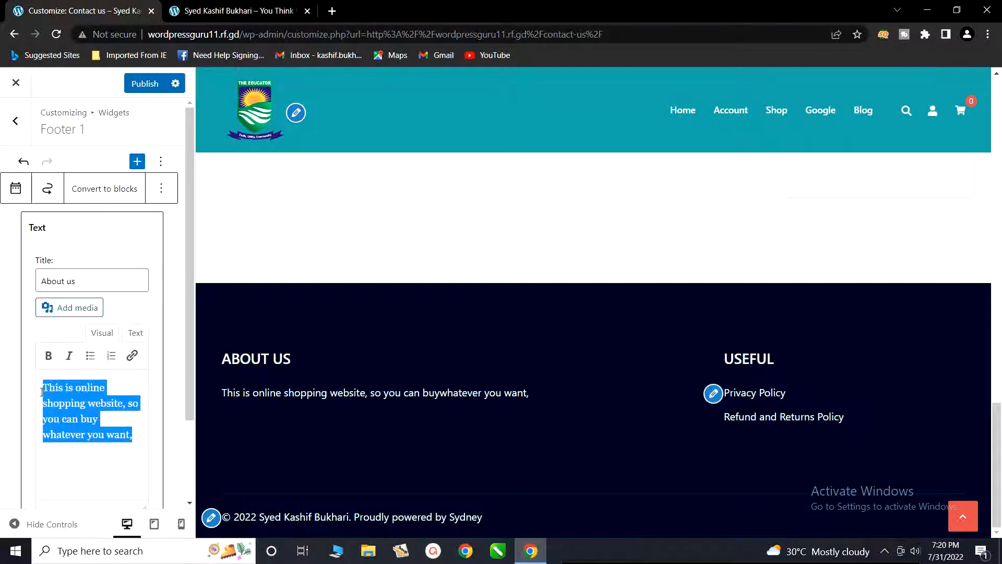
pyautogui.click(48, 356)
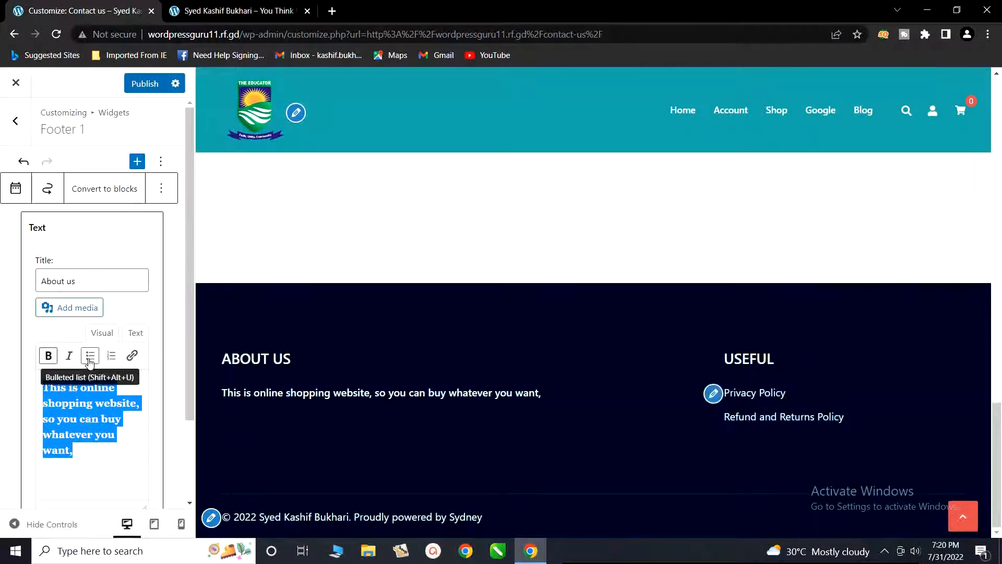
# Step: Review the Useful navigation menu widget in Footer 2 and publish the footer widget changes
pyautogui.click(16, 123)
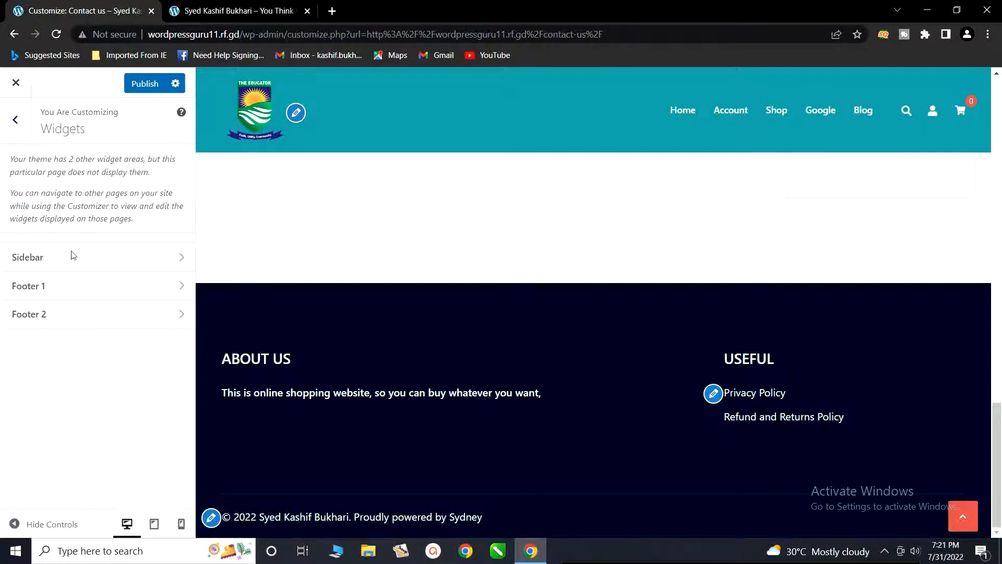
pyautogui.click(57, 319)
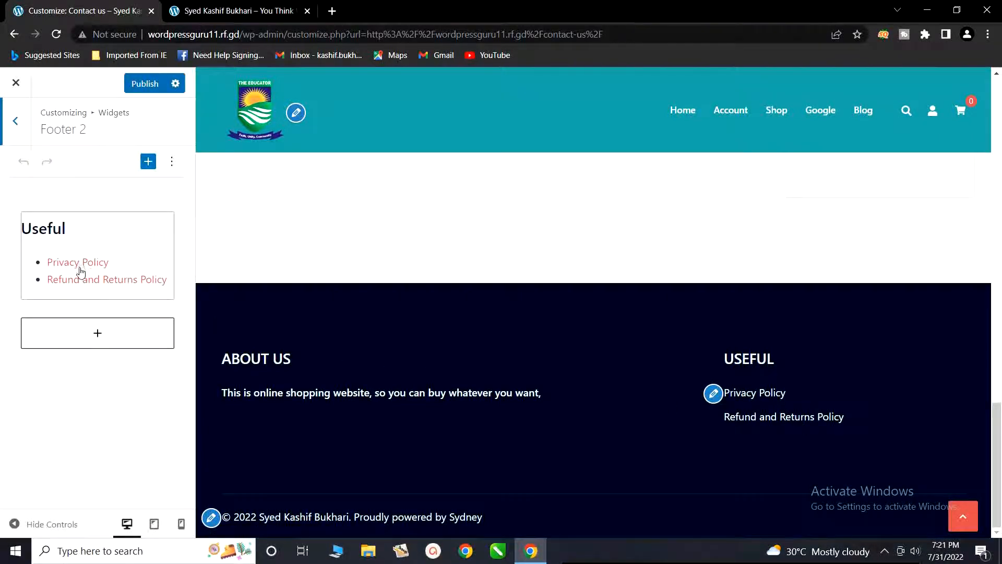
pyautogui.click(95, 285)
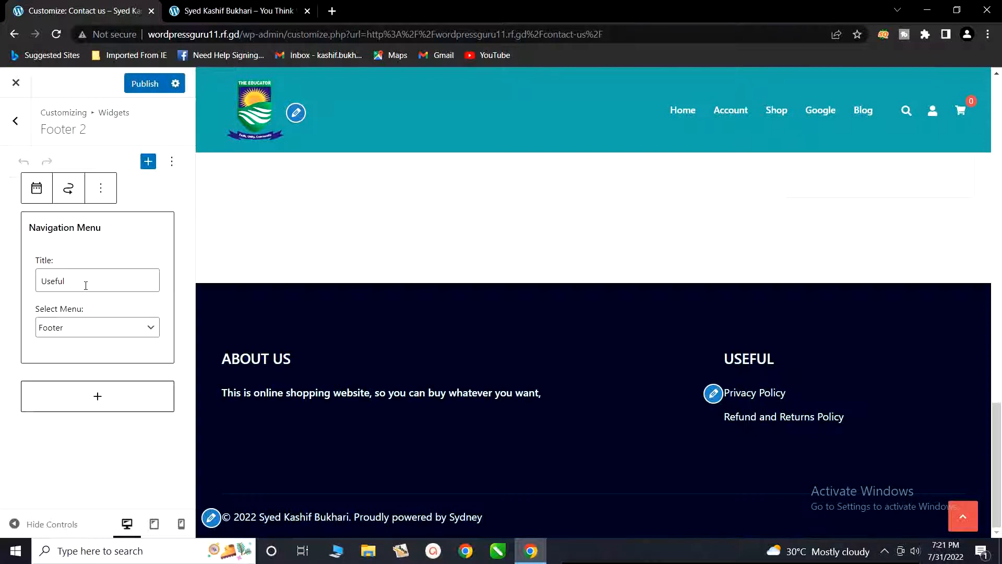
pyautogui.click(14, 127)
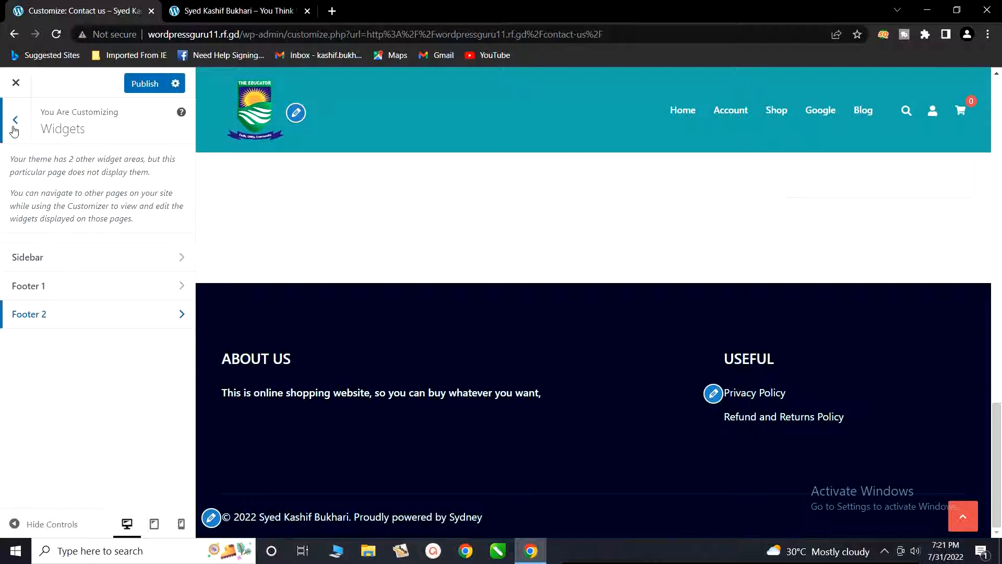
pyautogui.click(143, 89)
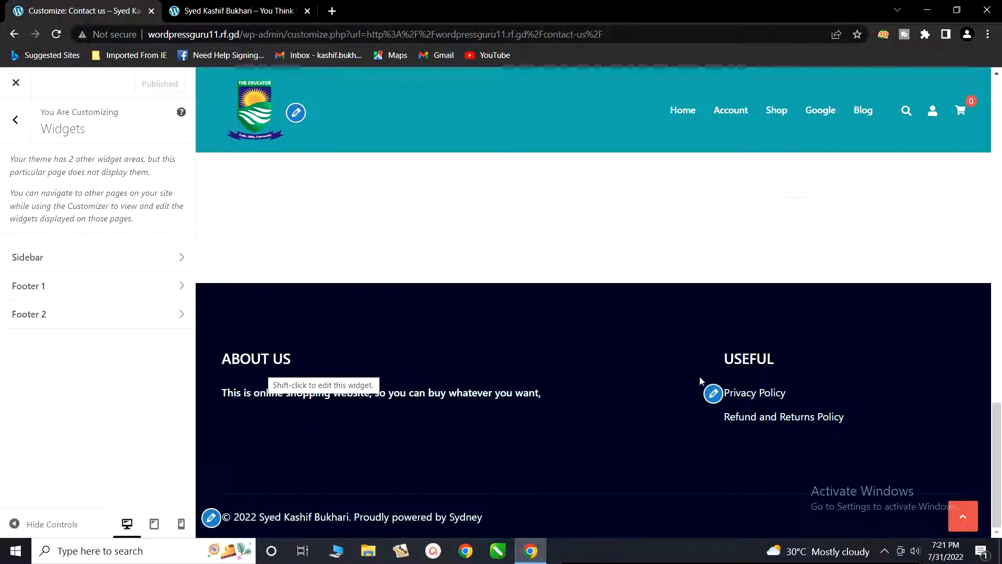
# Step: Remove "Proudly powered by {theme_author}" from the footer credits in the copyright area and publish the change
pyautogui.click(15, 123)
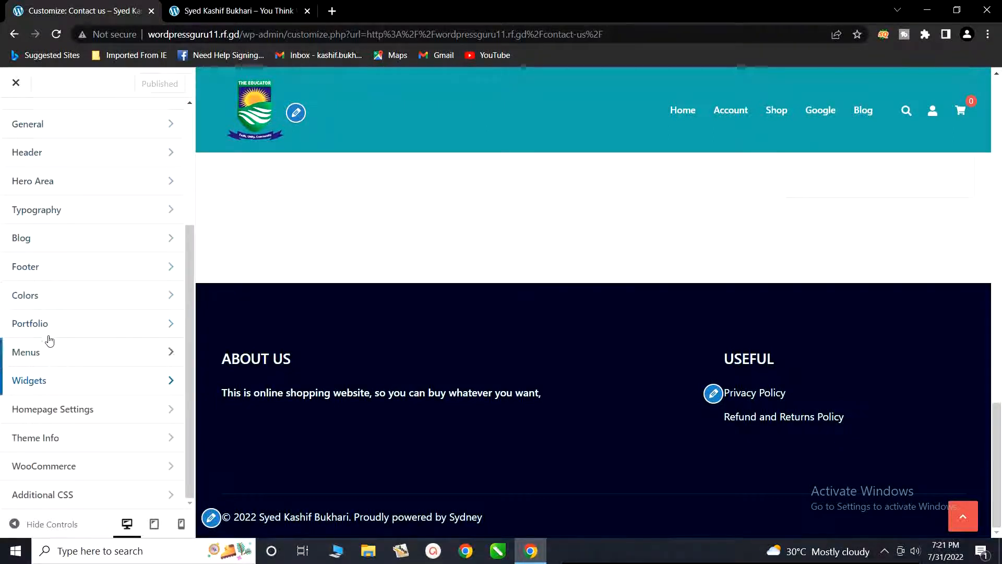
pyautogui.click(39, 267)
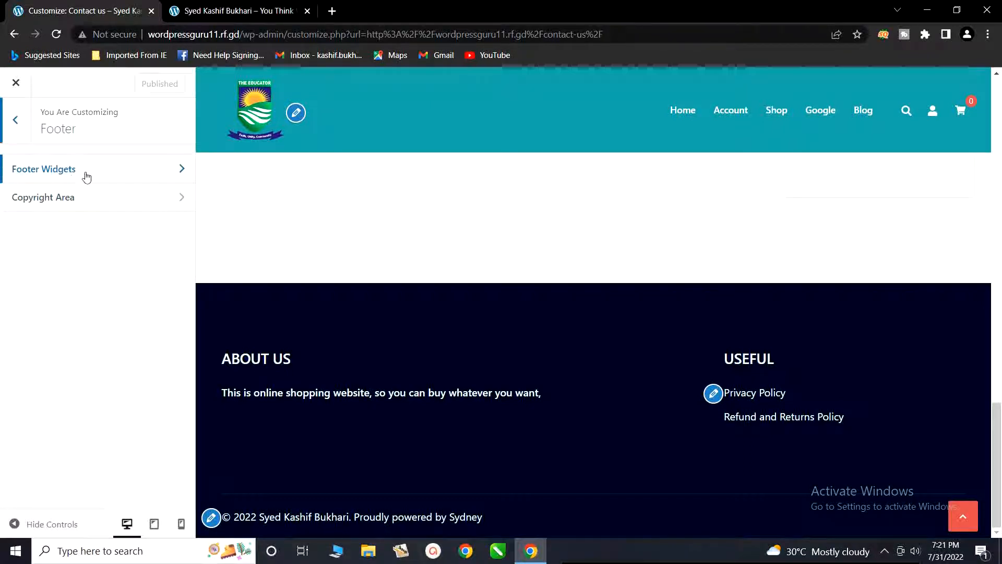
pyautogui.click(57, 201)
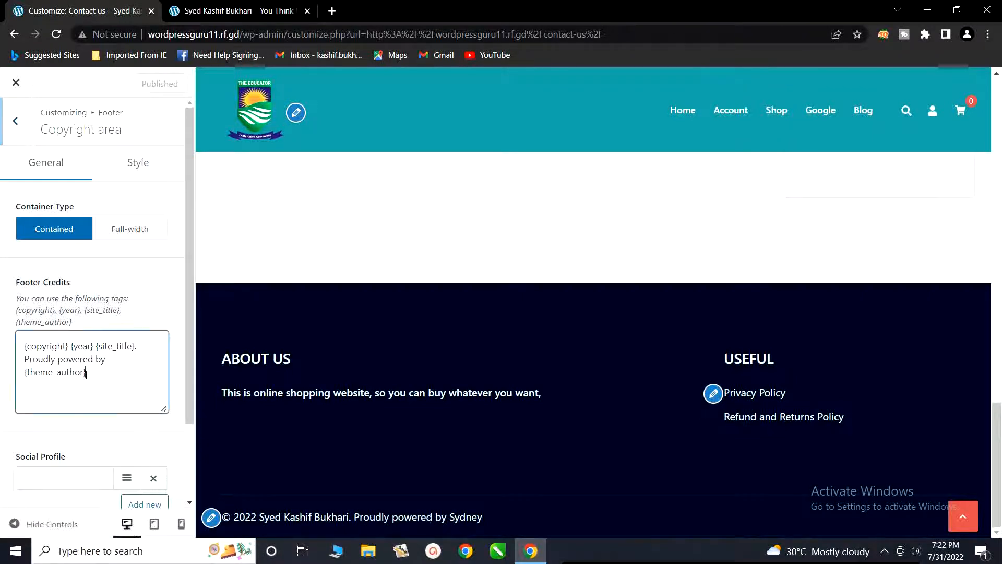
pyautogui.moveTo(86, 372); pyautogui.dragTo(29, 359)
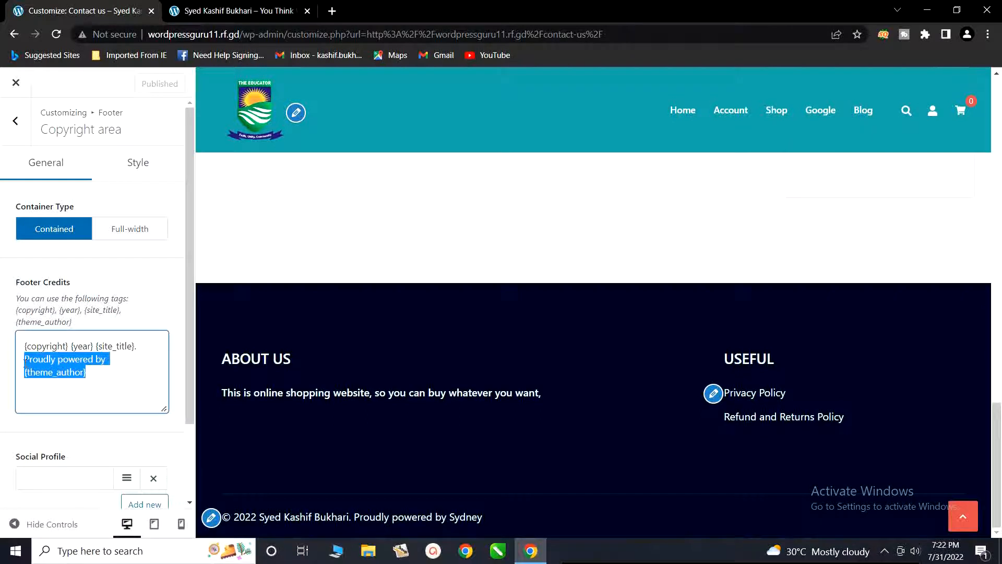
pyautogui.press('BackSpace')
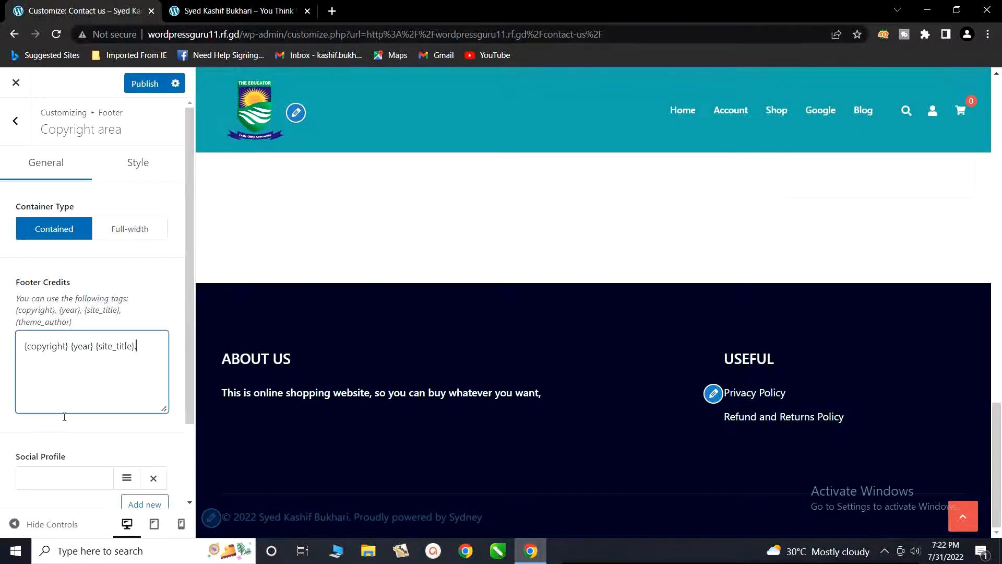
pyautogui.scroll(-1, 68, 417)
pyautogui.click(139, 90)
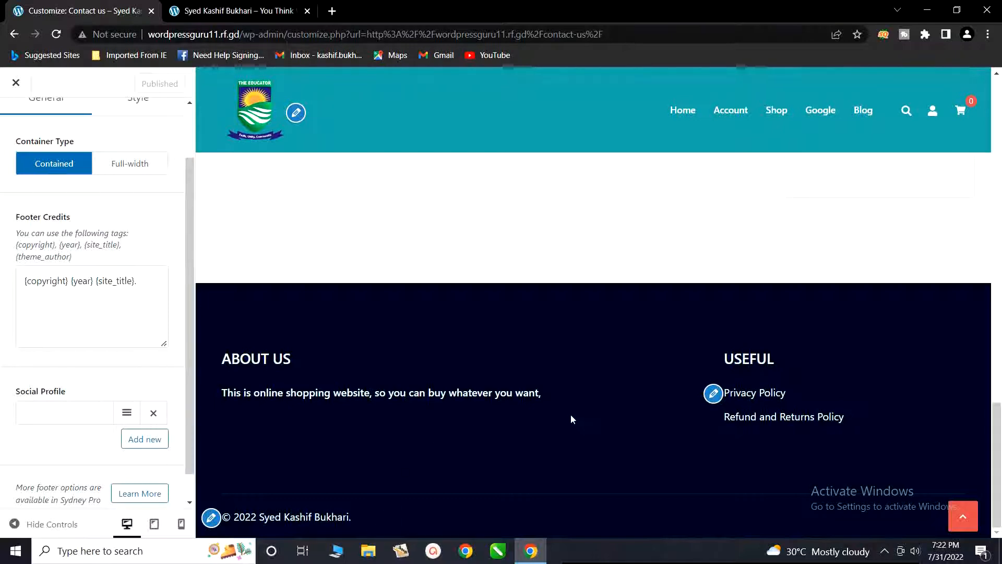
# Step: Look over the Contact us page preview from its form to the footer, and close the site customizer
pyautogui.scroll(15, 571, 419)
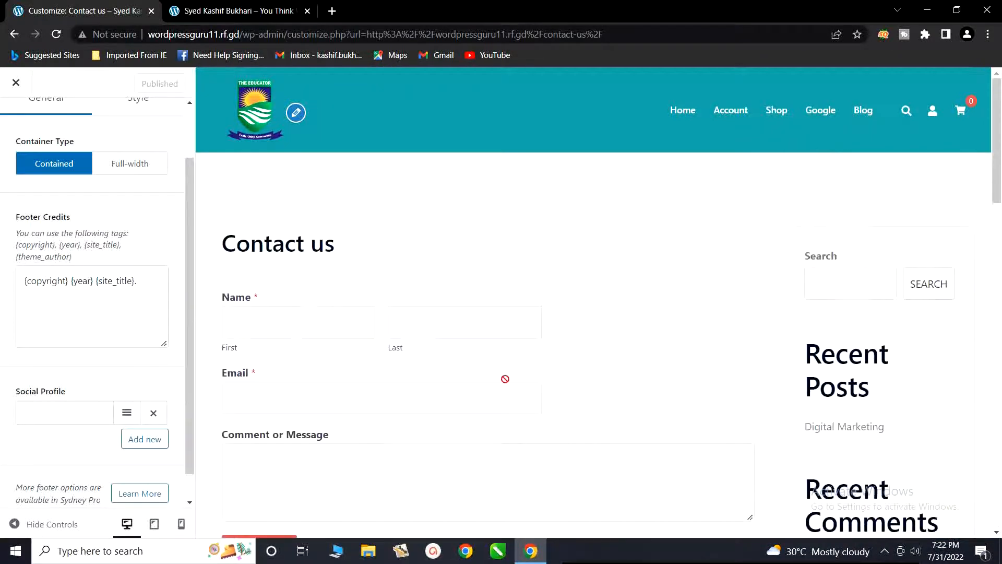
pyautogui.scroll(-15, 675, 416)
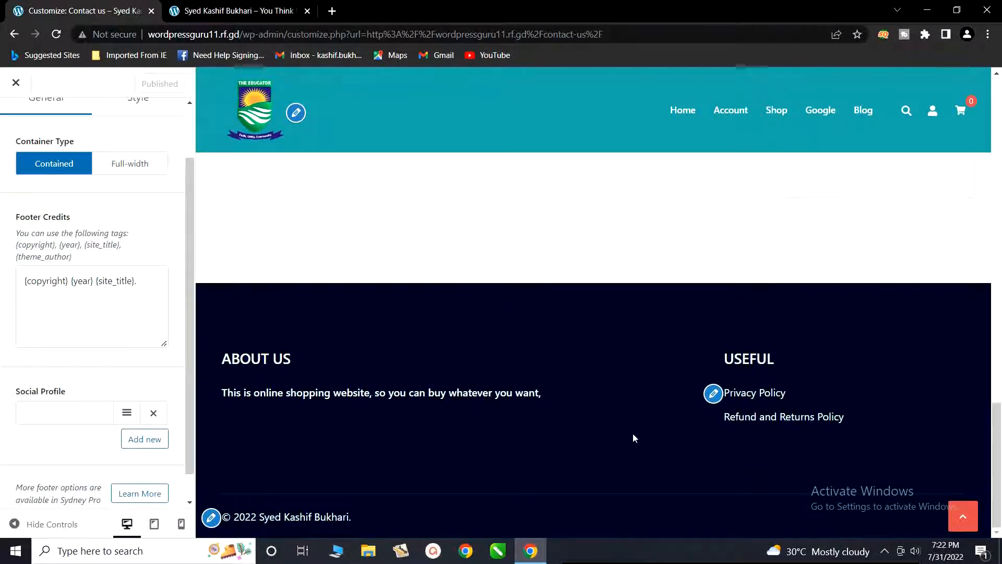
pyautogui.scroll(5, 470, 365)
pyautogui.scroll(10, 330, 292)
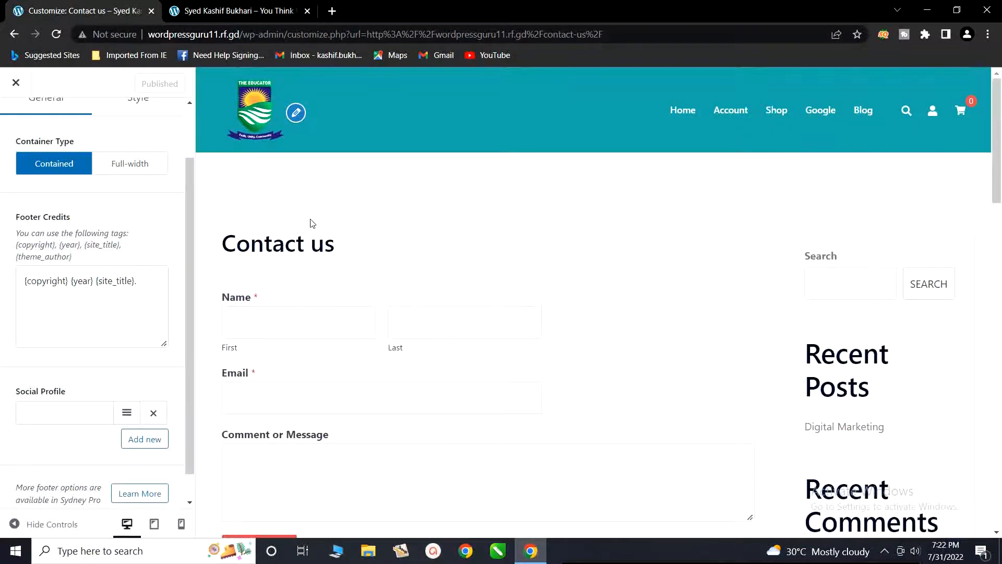
pyautogui.click(16, 84)
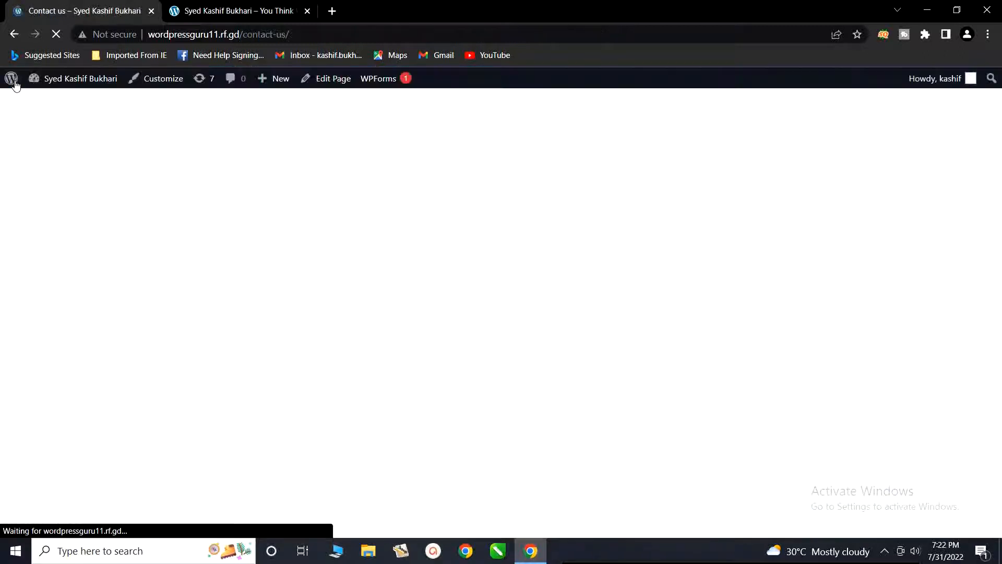
# Step: Go to the site's dashboard and open the navigation menu editor under Appearance
pyautogui.moveTo(38, 82)
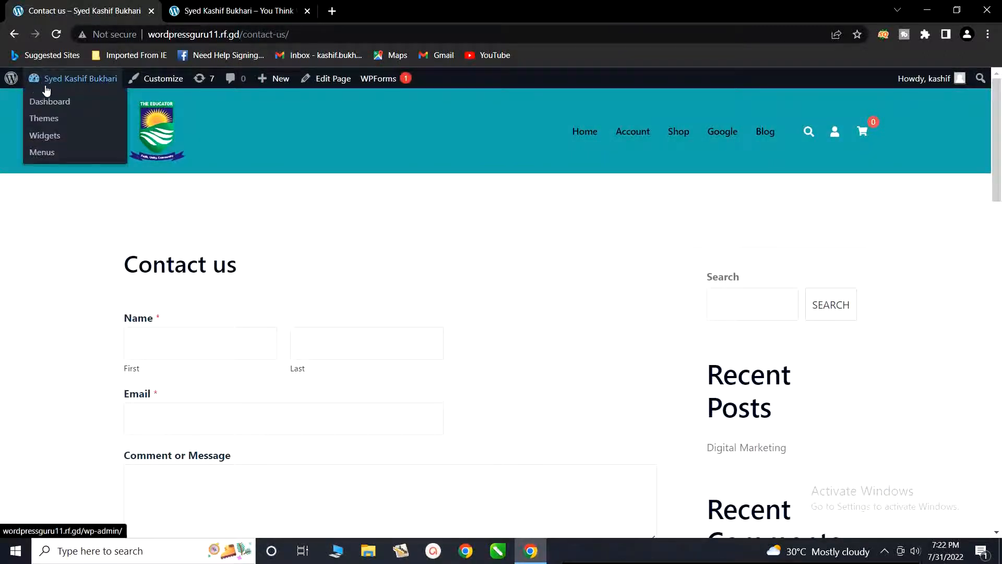
pyautogui.click(43, 103)
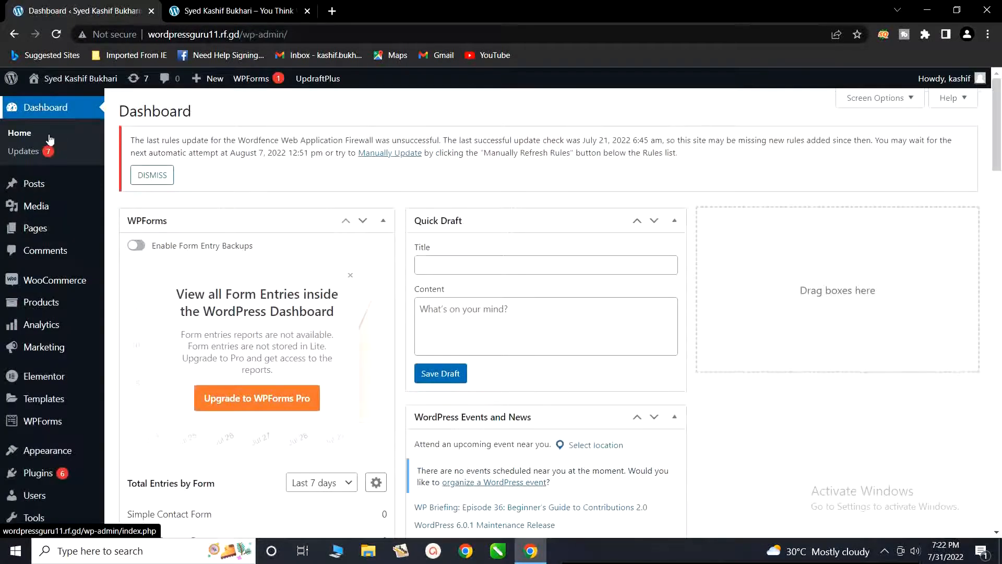
pyautogui.scroll(-2, 51, 286)
pyautogui.scroll(-2, 50, 286)
pyautogui.moveTo(32, 360)
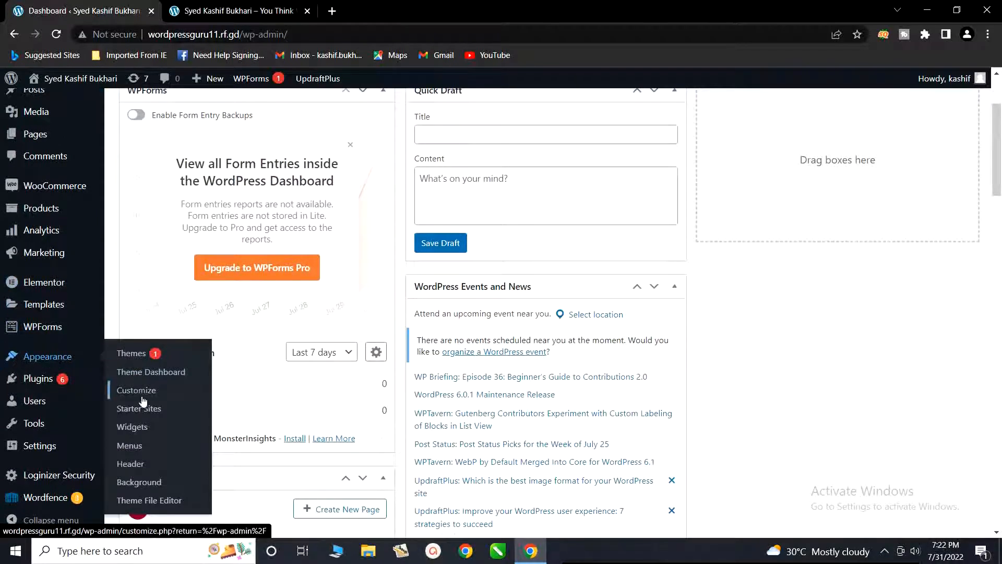
pyautogui.click(129, 447)
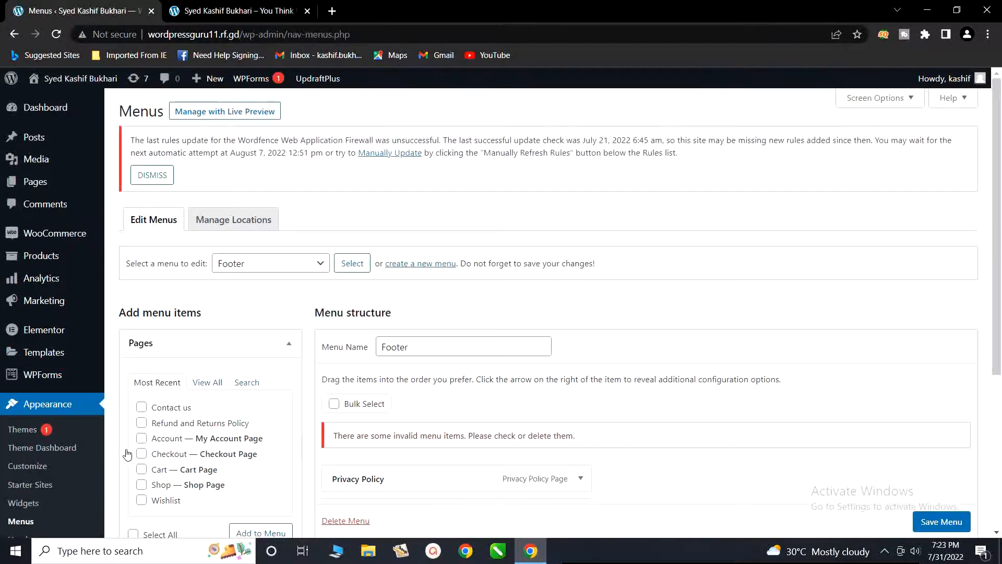
# Step: Try to remove the invalid Contact us item from the Footer menu
pyautogui.scroll(-1, 354, 402)
pyautogui.scroll(-2, 353, 402)
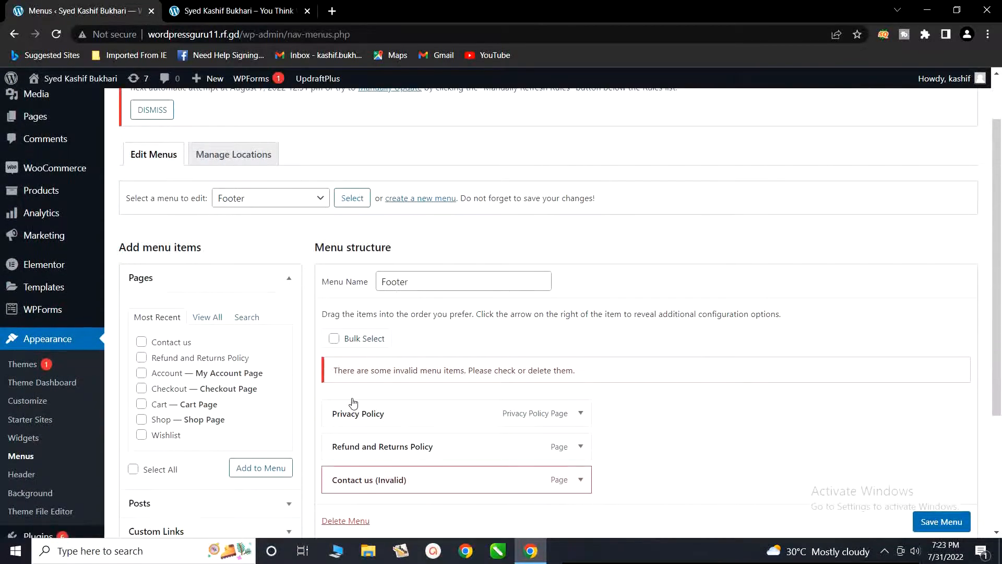
pyautogui.scroll(-2, 354, 402)
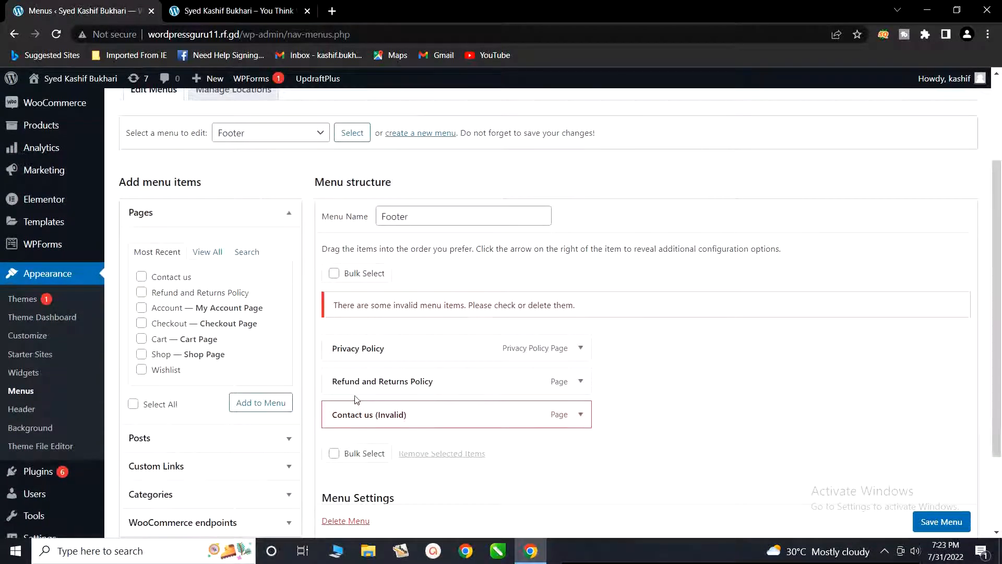
pyautogui.click(579, 416)
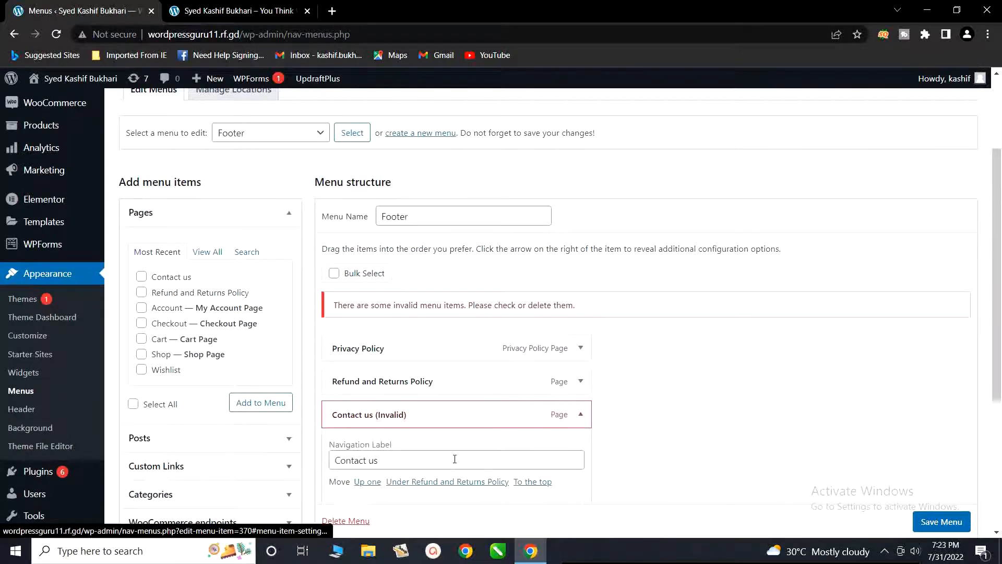
pyautogui.scroll(-2, 416, 474)
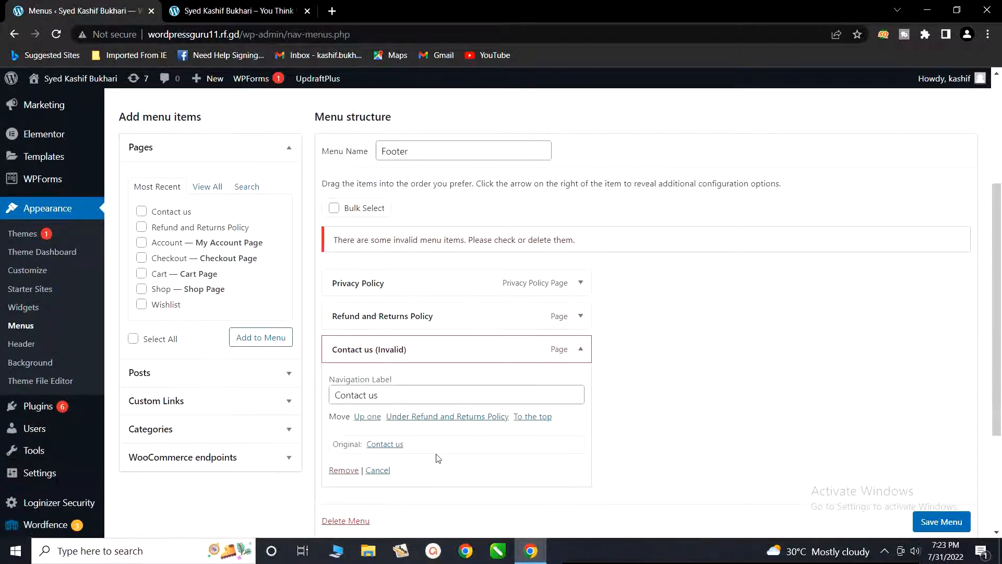
pyautogui.click(343, 469)
pyautogui.scroll(3, 280, 317)
pyautogui.scroll(1, 281, 317)
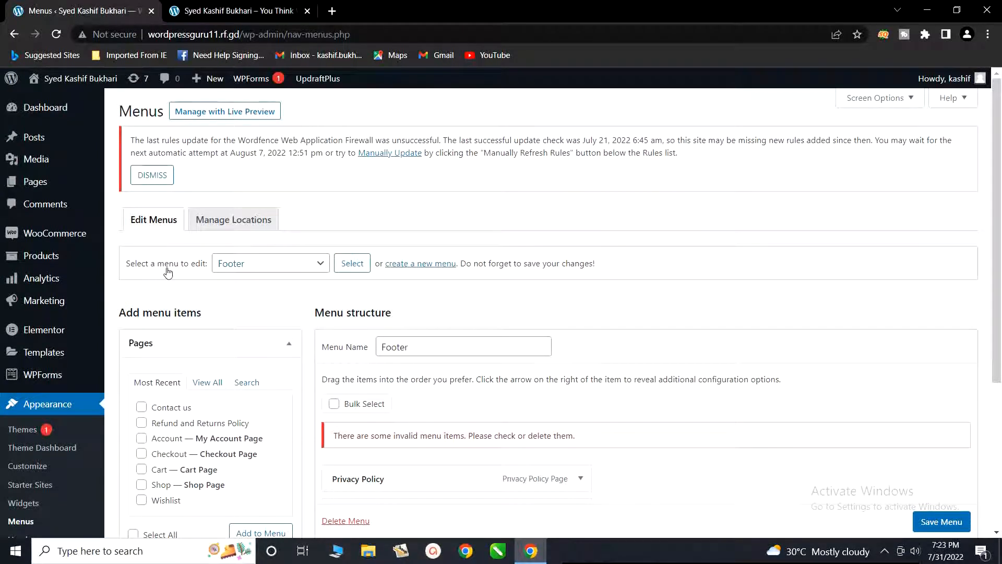
# Step: Load the Footer menu for editing again, discarding the unsaved changes
pyautogui.click(305, 268)
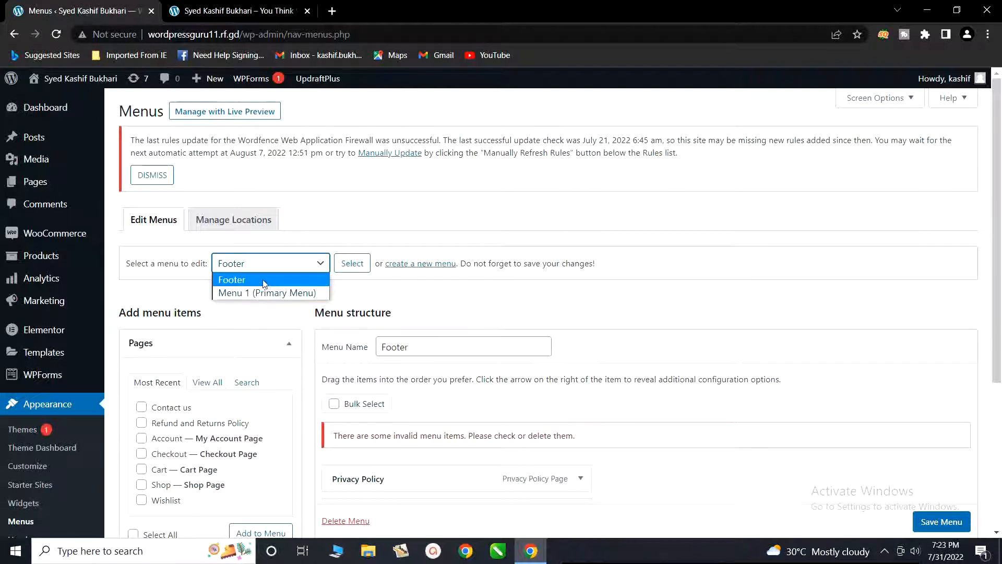
pyautogui.click(236, 281)
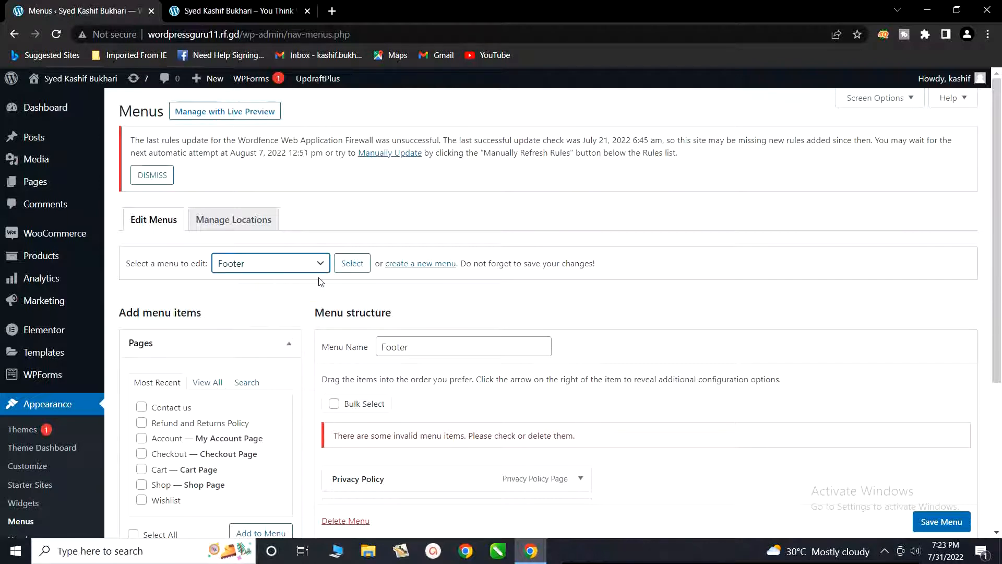
pyautogui.click(345, 268)
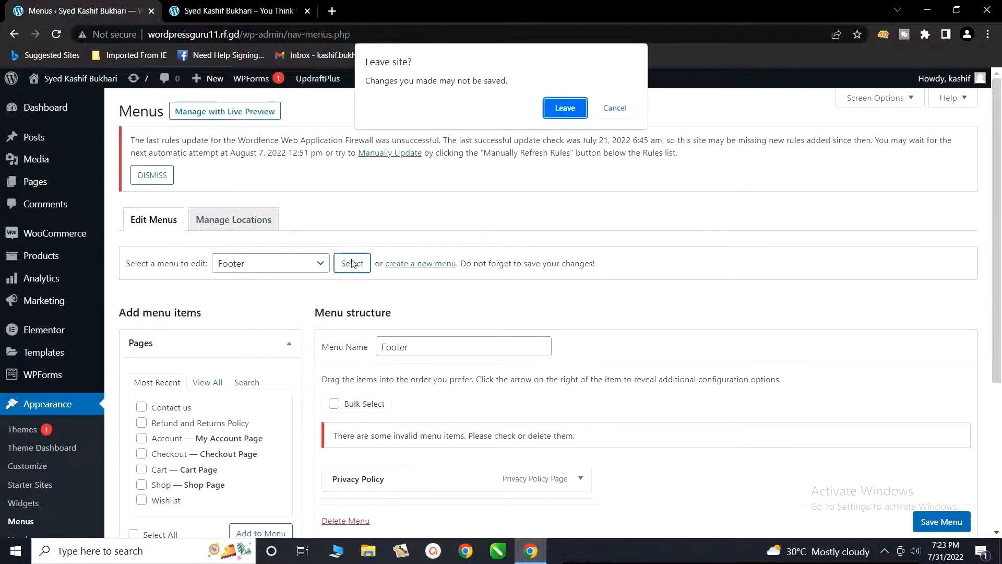
pyautogui.click(564, 108)
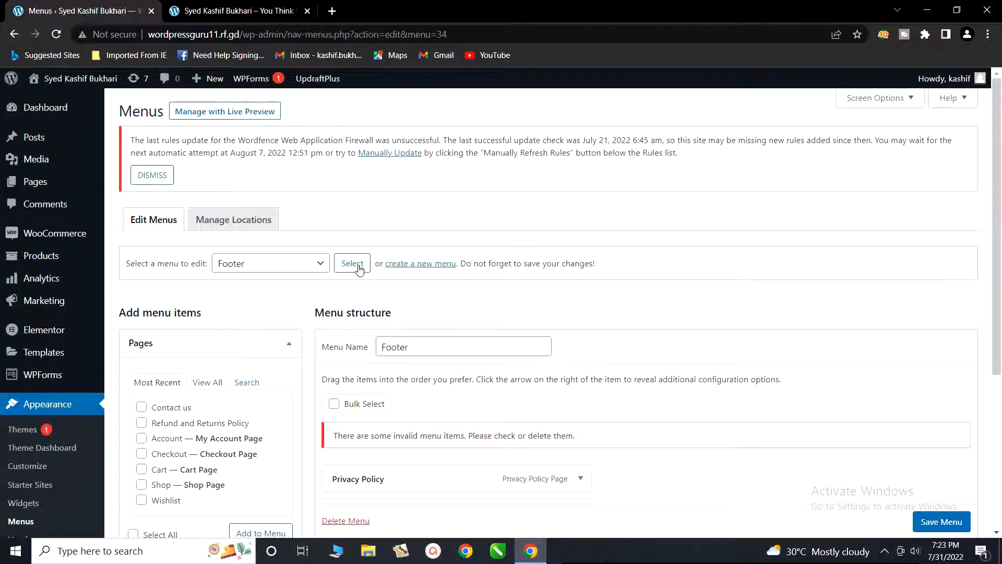
# Step: Add the Contact us page to the Footer menu
pyautogui.scroll(-1, 387, 311)
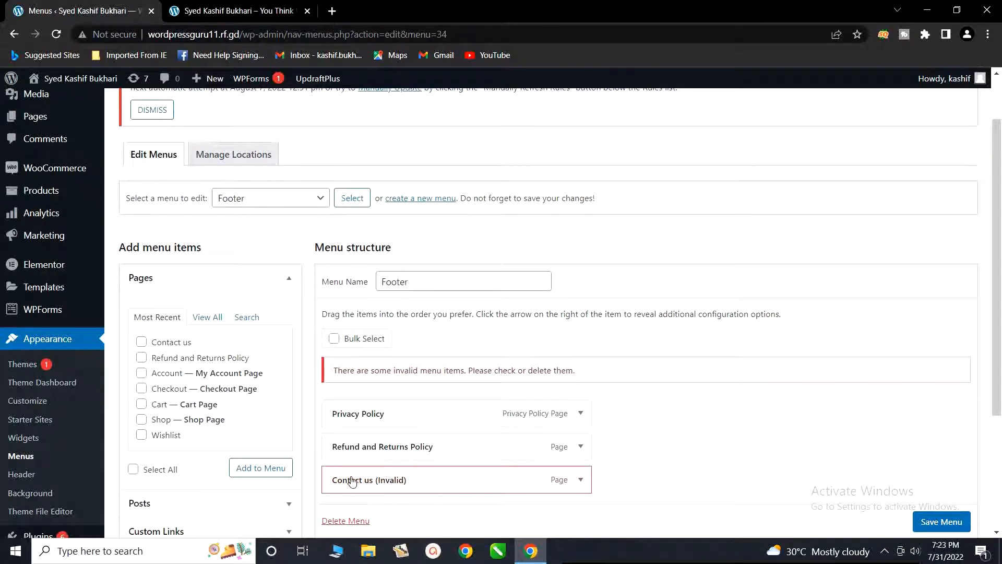
pyautogui.click(146, 347)
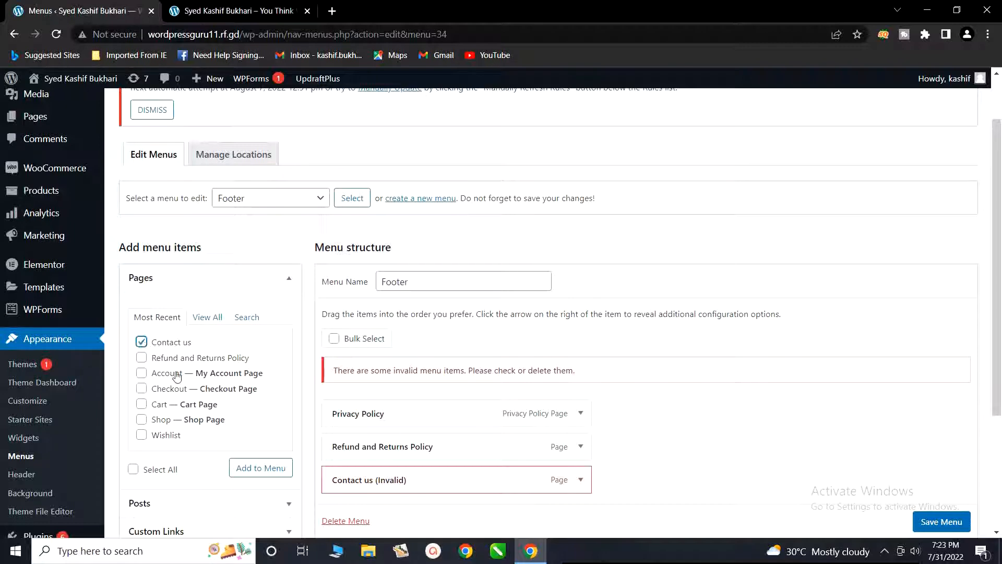
pyautogui.click(251, 470)
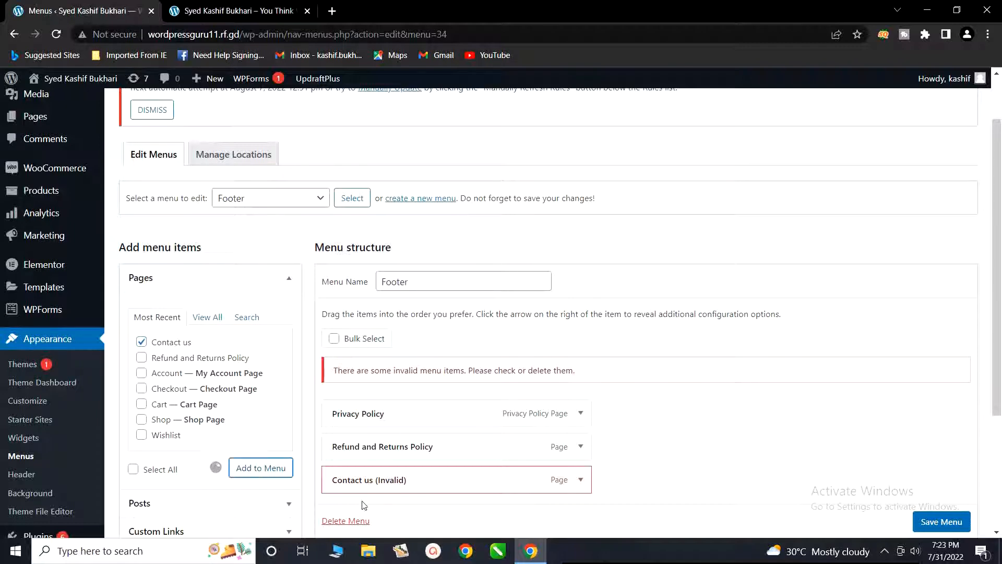
# Step: Remove the old Contact us item marked invalid from the Footer menu and save the menu
pyautogui.scroll(-1, 363, 504)
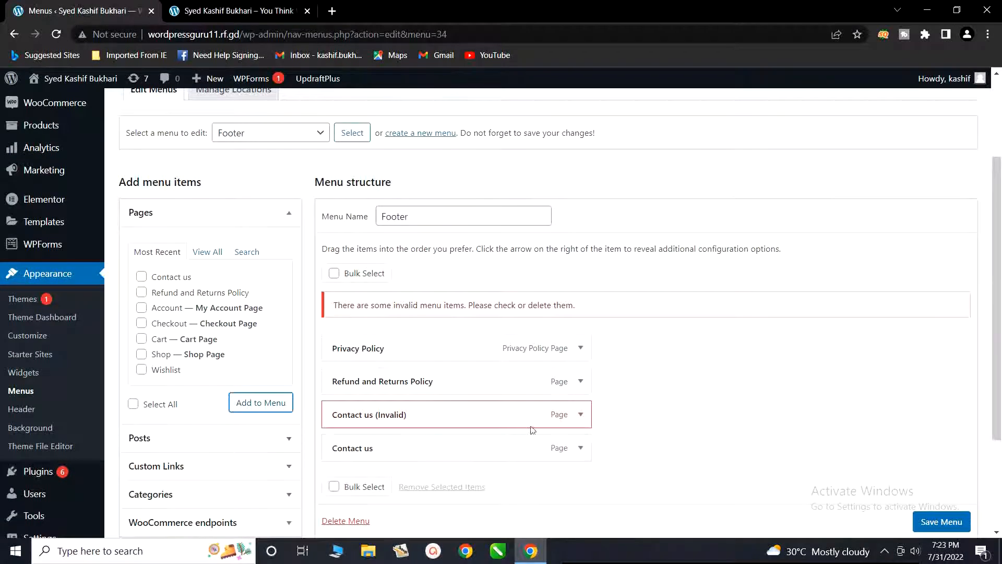
pyautogui.click(580, 416)
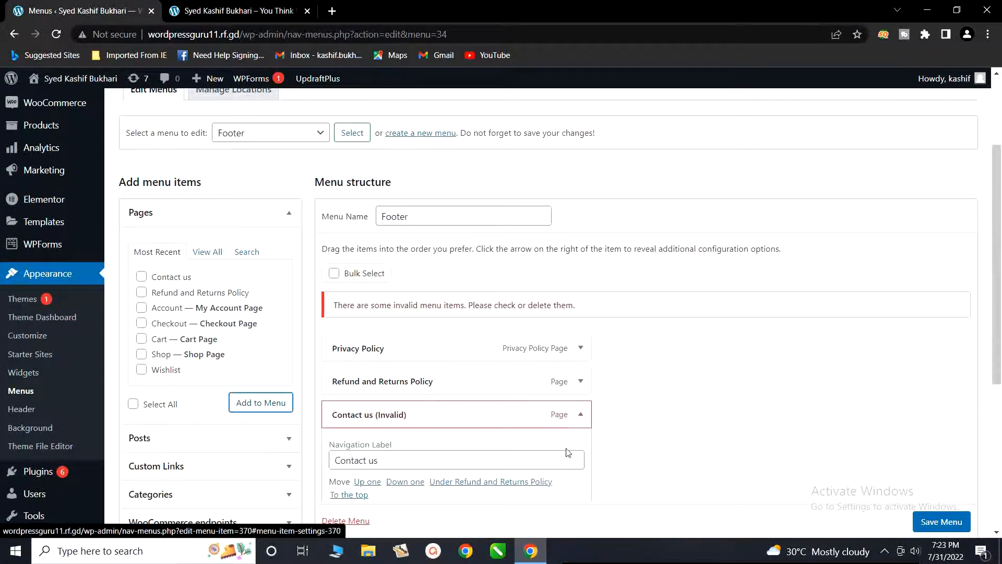
pyautogui.scroll(-2, 474, 436)
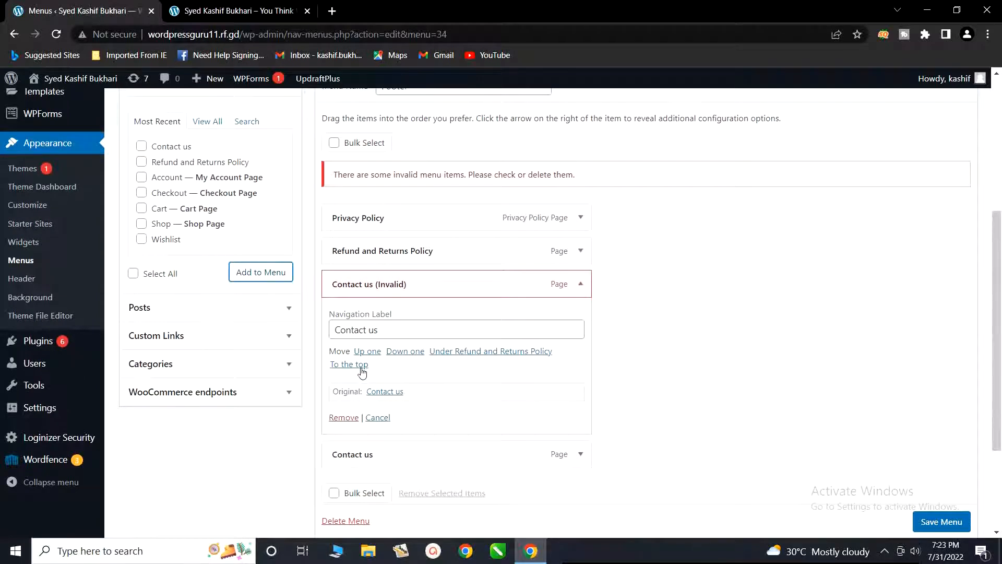
pyautogui.click(343, 418)
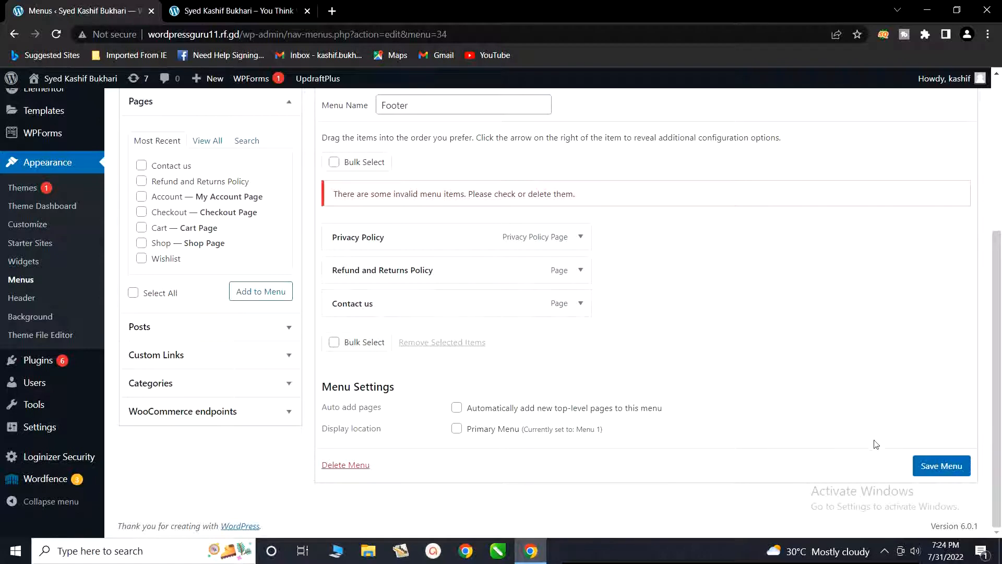
pyautogui.click(938, 469)
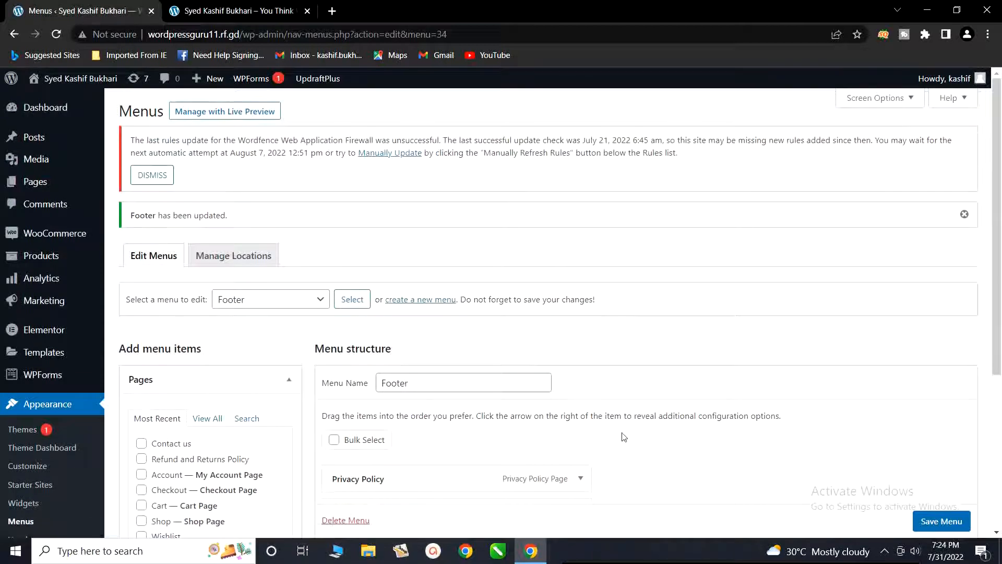
pyautogui.scroll(-2, 623, 437)
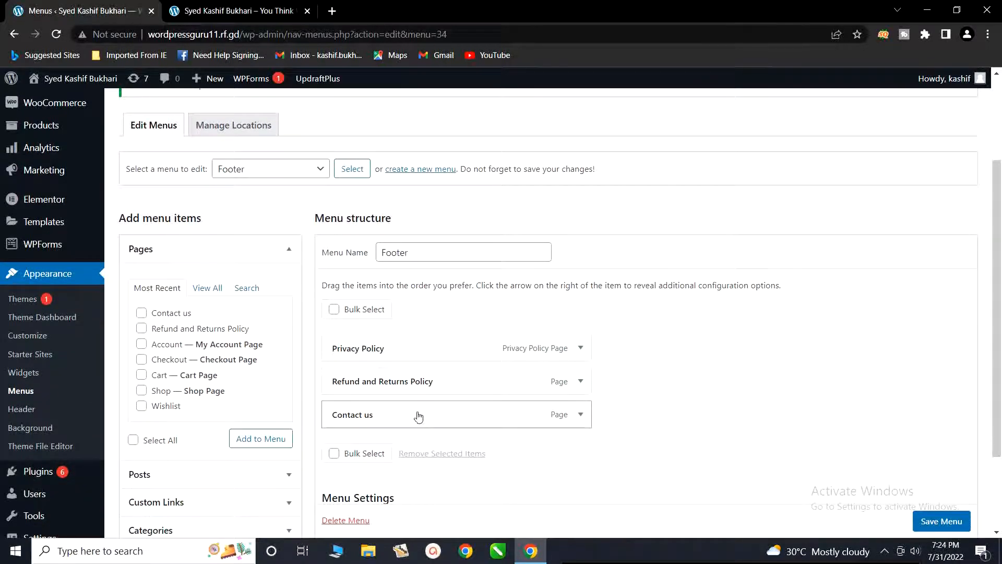
# Step: Reload the site's home page in the other browser tab and follow the Contact us link in its footer
pyautogui.click(206, 6)
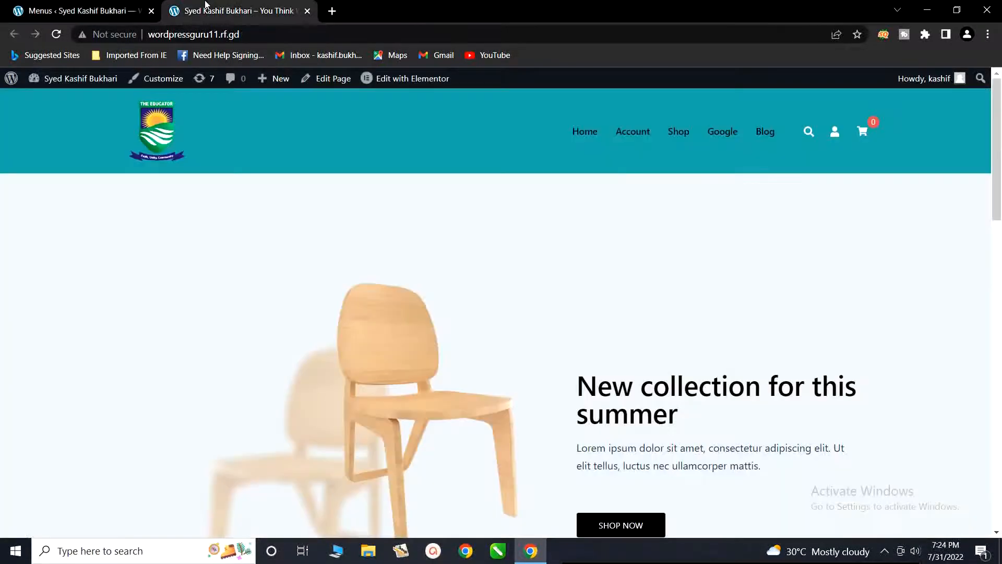
pyautogui.click(57, 35)
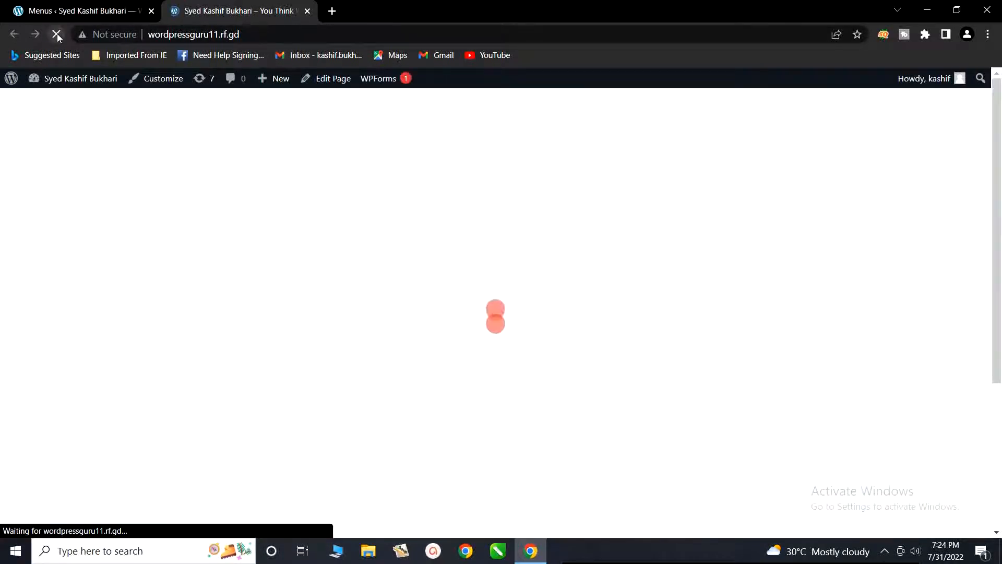
pyautogui.scroll(-15, 678, 260)
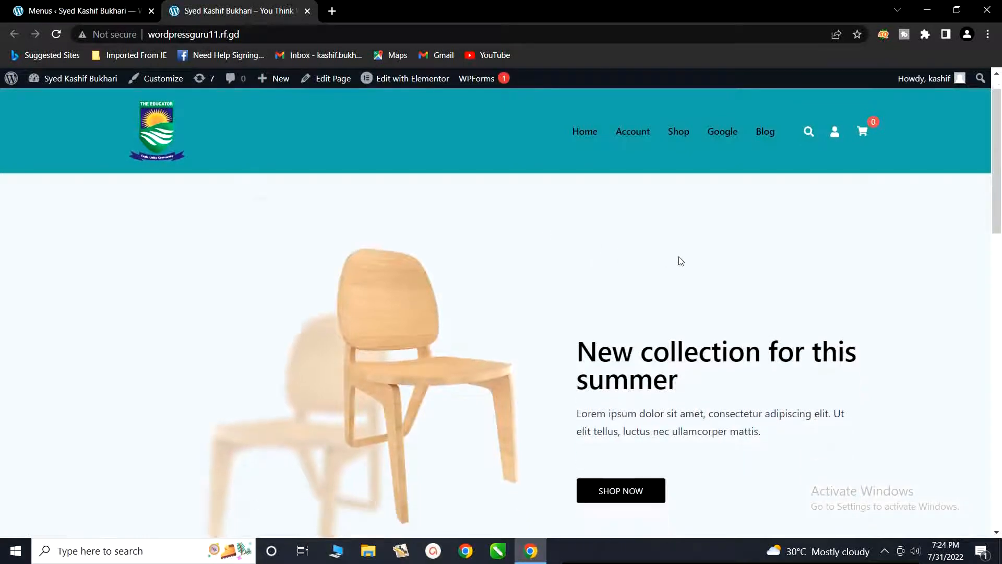
pyautogui.scroll(-3, 680, 259)
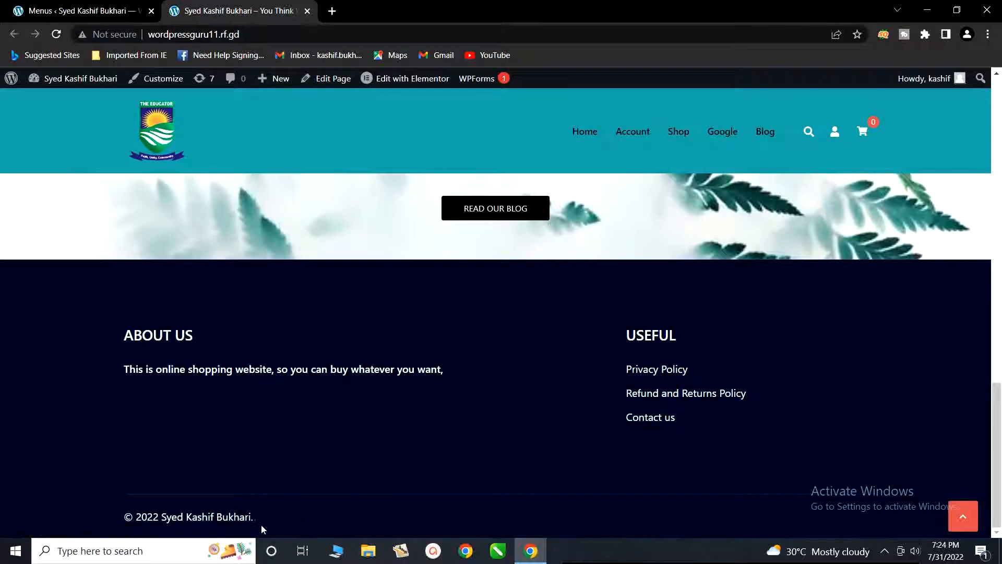
pyautogui.click(660, 420)
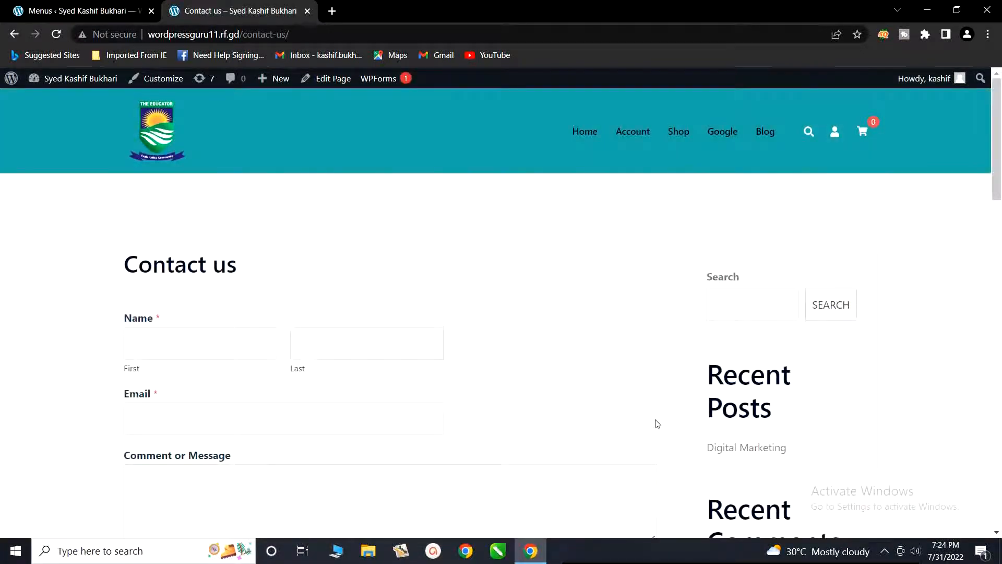
# Step: Check the contact form's Name, Email and Comment or Message fields and the footer of the Contact us page
pyautogui.scroll(-1, 256, 332)
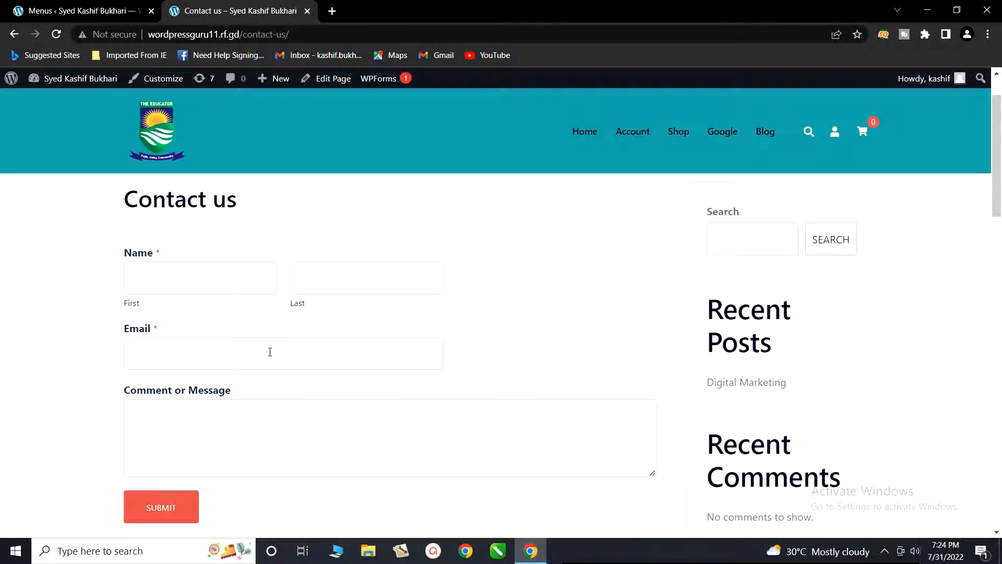
pyautogui.click(212, 274)
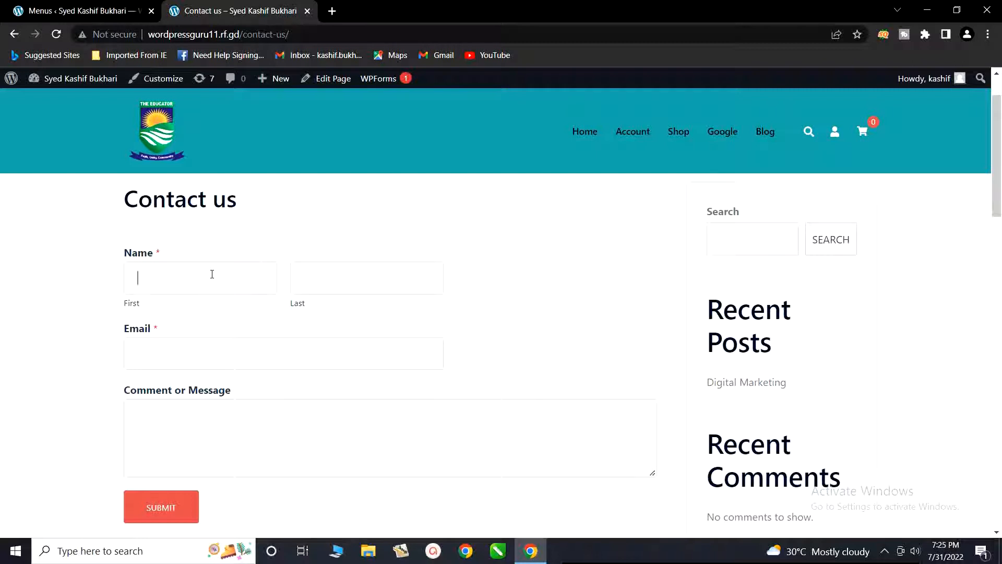
pyautogui.click(218, 348)
pyautogui.click(247, 423)
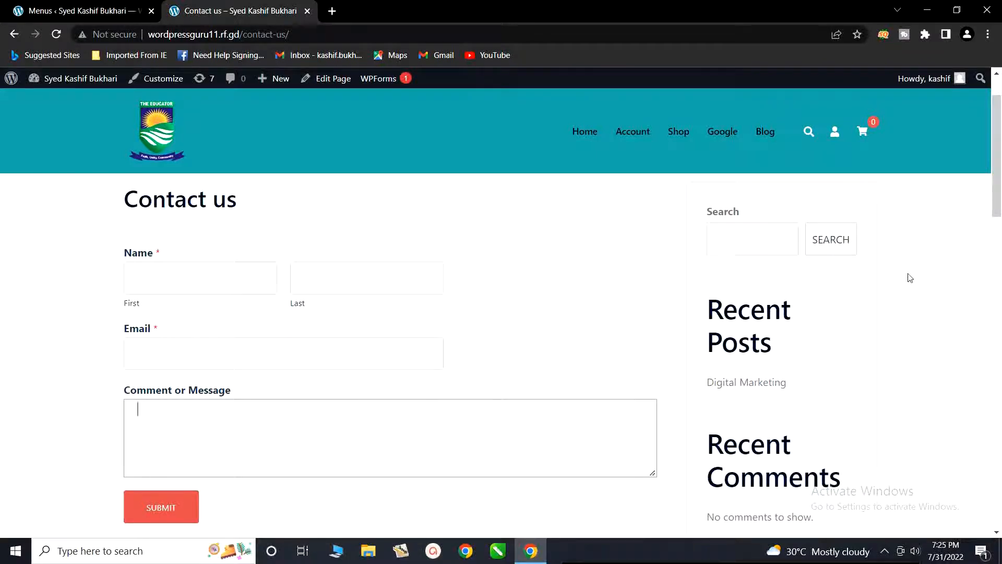
pyautogui.scroll(-2, 848, 411)
pyautogui.scroll(-10, 848, 412)
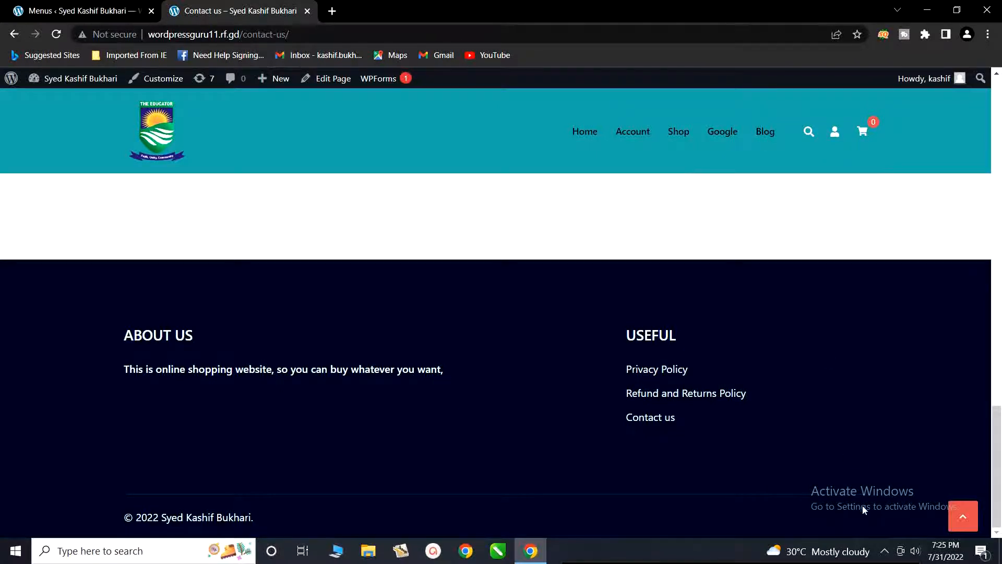
pyautogui.click(884, 552)
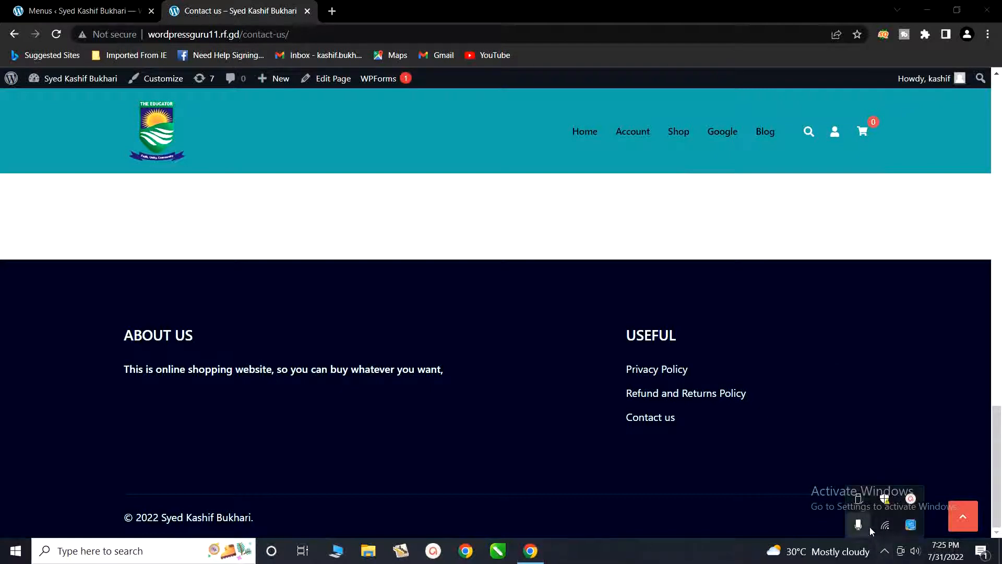
pyautogui.click(911, 499)
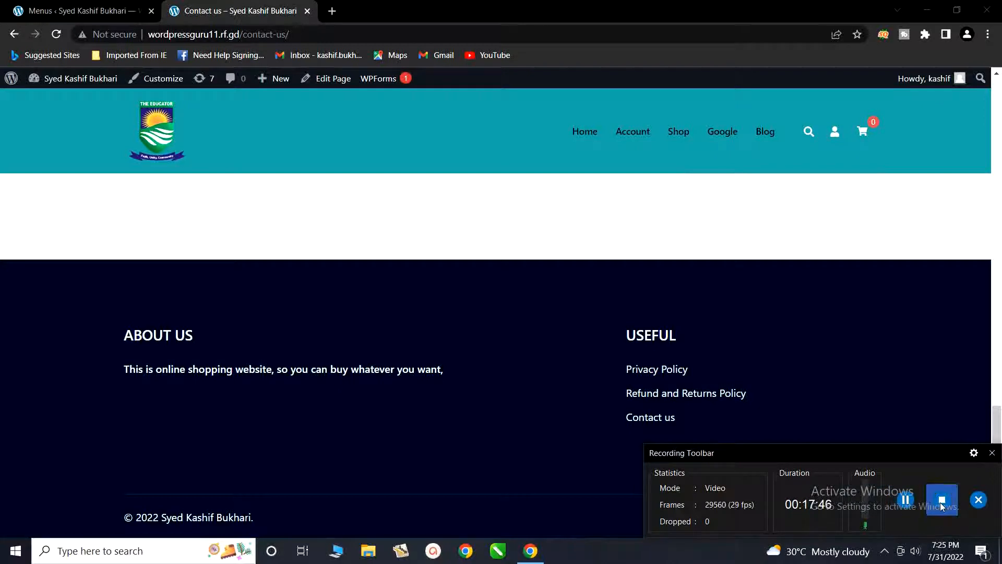